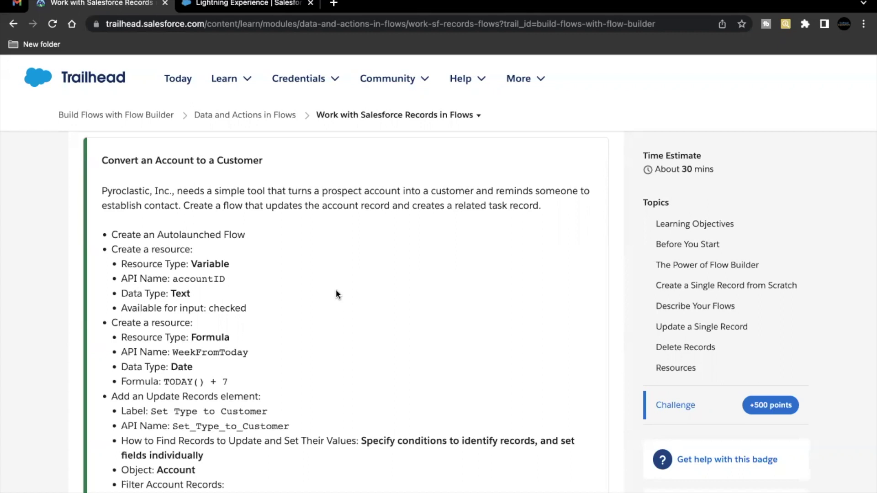
Switch to the Trailhead Playground org after reviewing the Convert an Account to a Customer challenge.
click(267, 4)
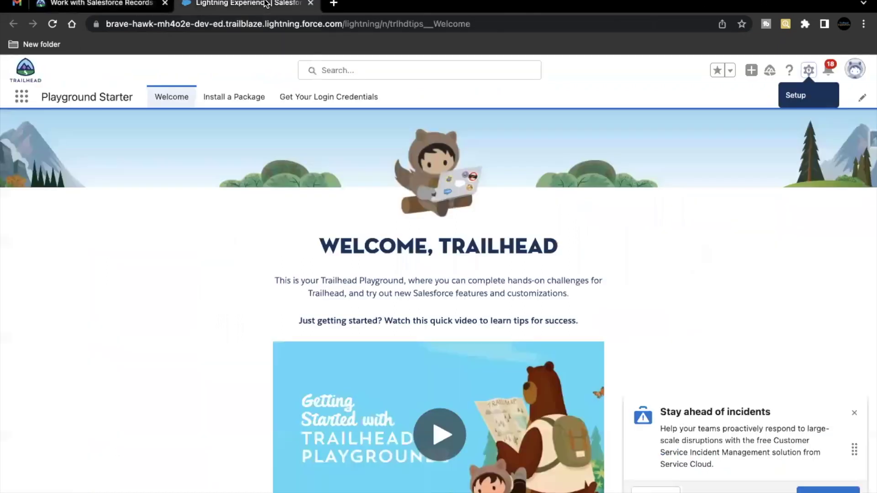
From Setup's Flows page, create a new Autolaunched Flow (No Trigger).
click(809, 70)
click(744, 105)
text(flow)
click(44, 313)
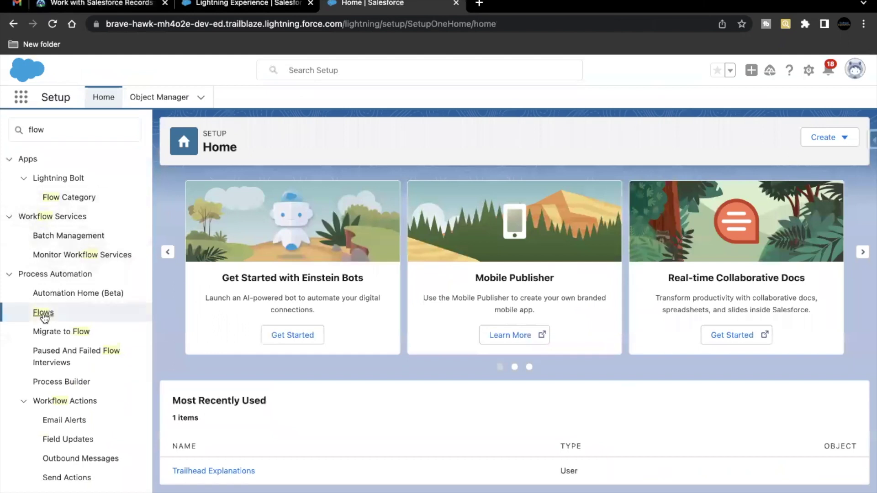
click(838, 137)
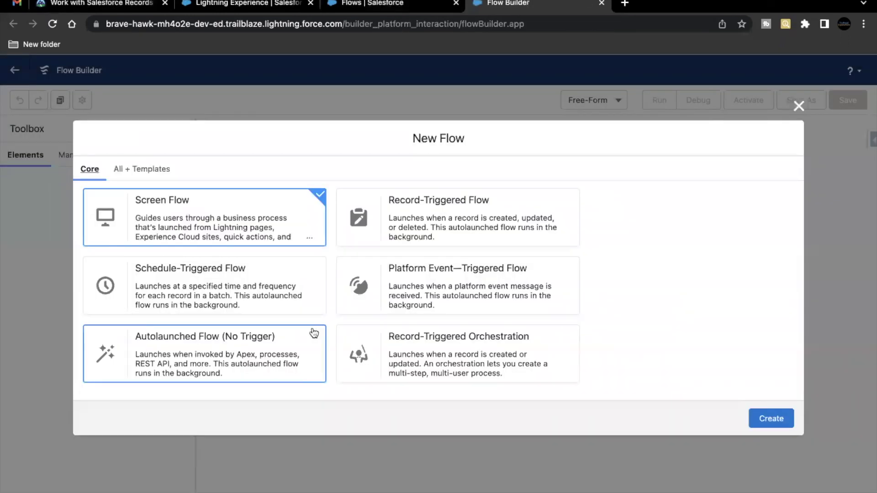
click(272, 344)
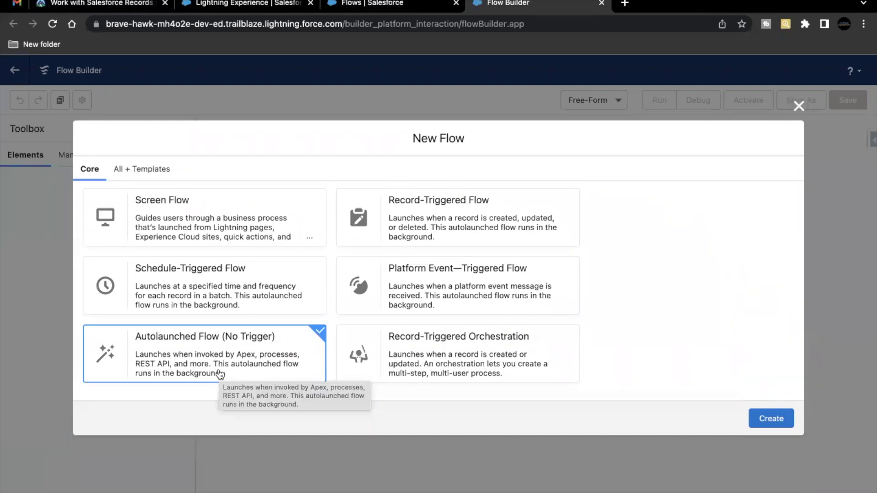
click(763, 419)
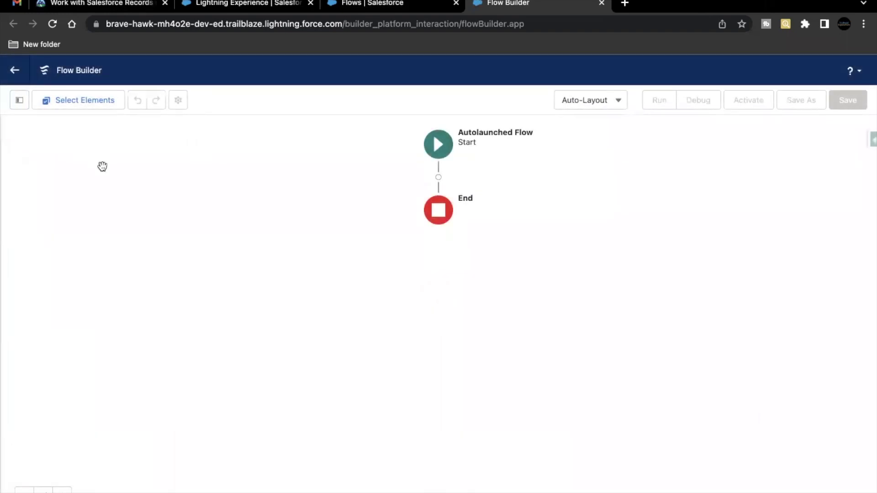
Show the Toolbox and start a new Variable resource.
click(18, 101)
click(18, 101)
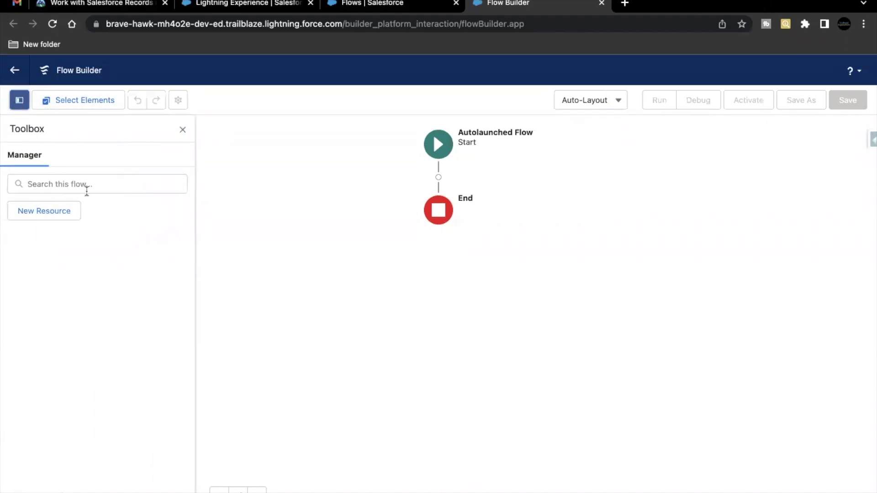
click(47, 215)
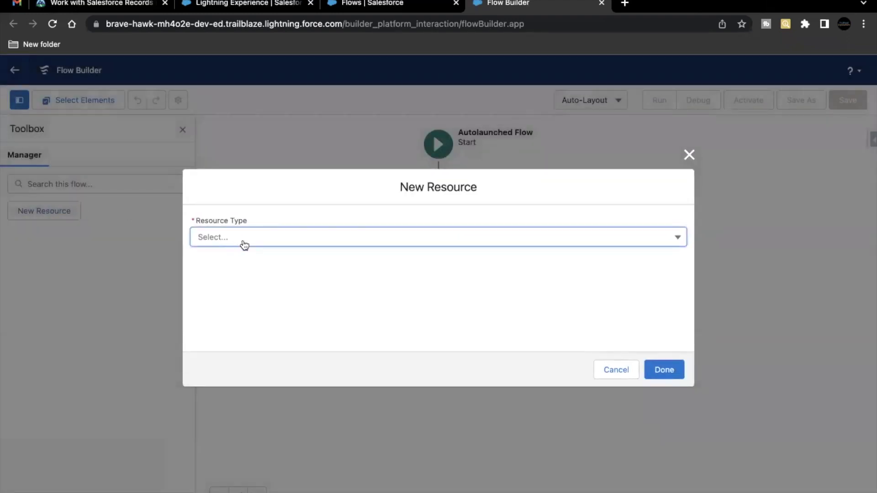
click(245, 245)
click(243, 270)
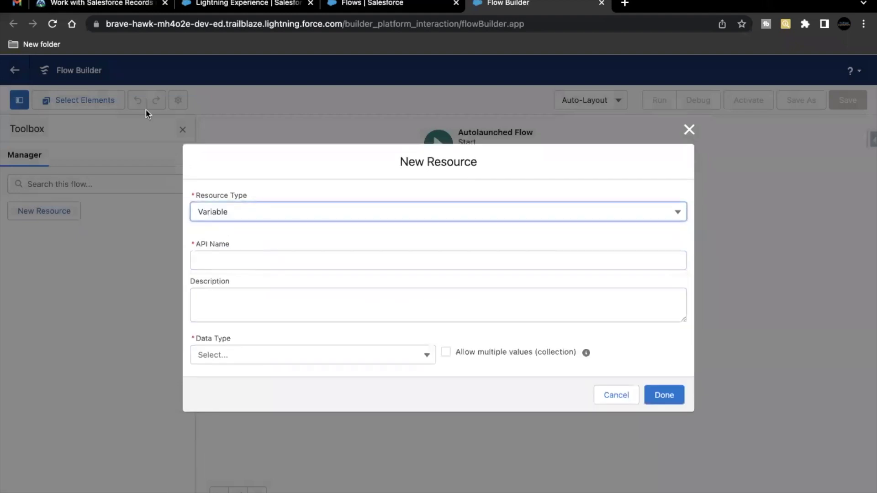
Copy accountID from the instructions as the API name, with Text type and input availability.
click(96, 6)
double_click(197, 279)
key(ctrl+c)
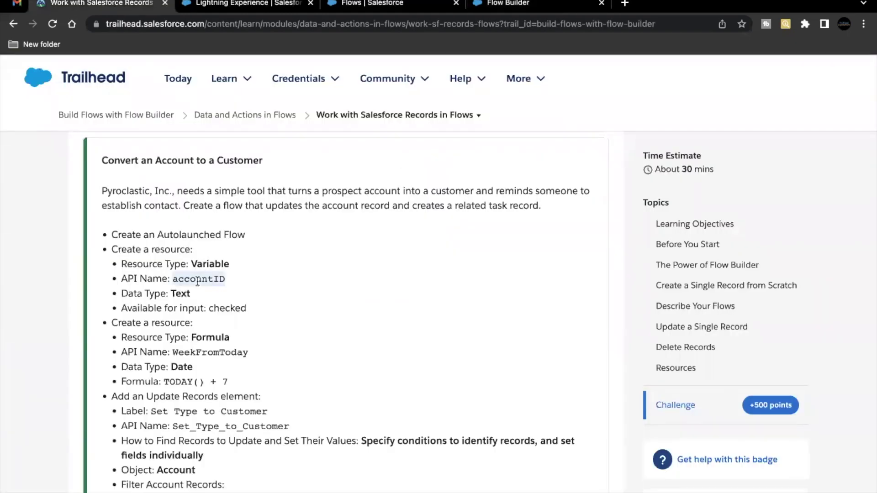
click(510, 4)
click(284, 260)
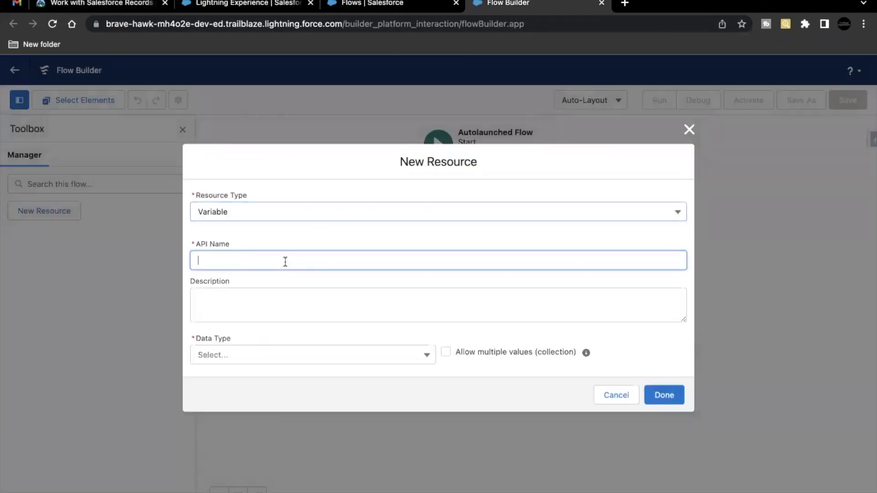
key(ctrl+v)
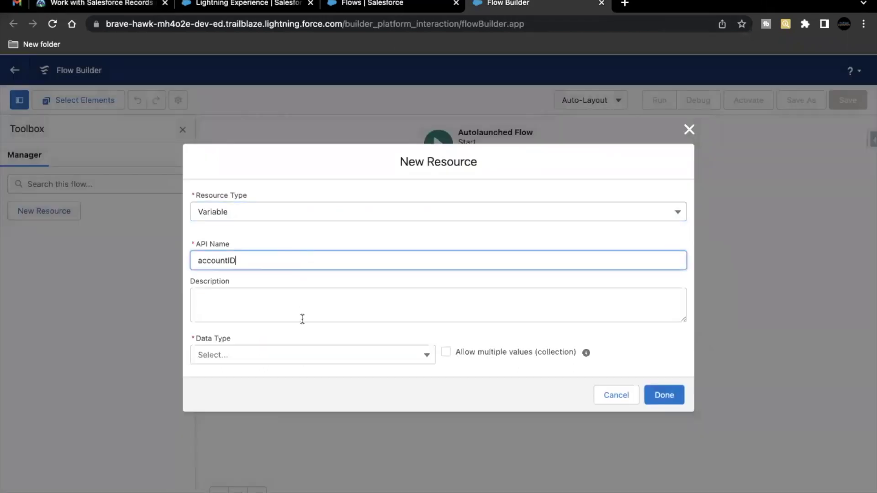
click(223, 357)
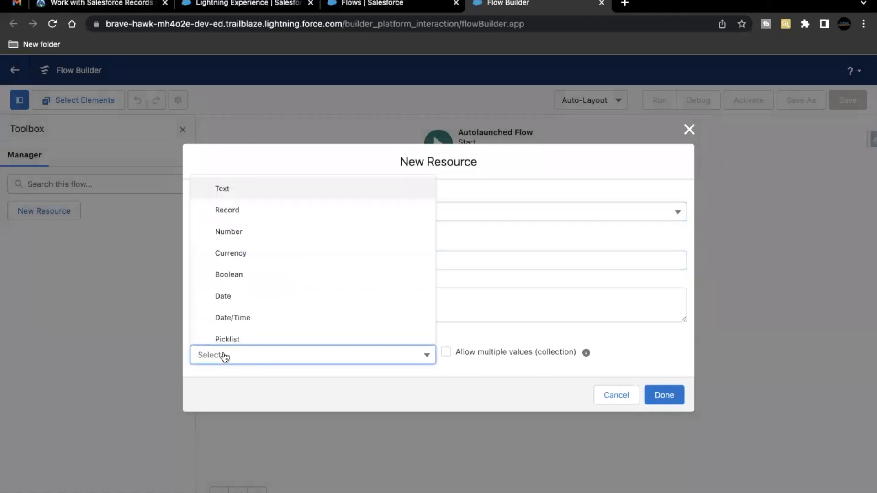
click(269, 196)
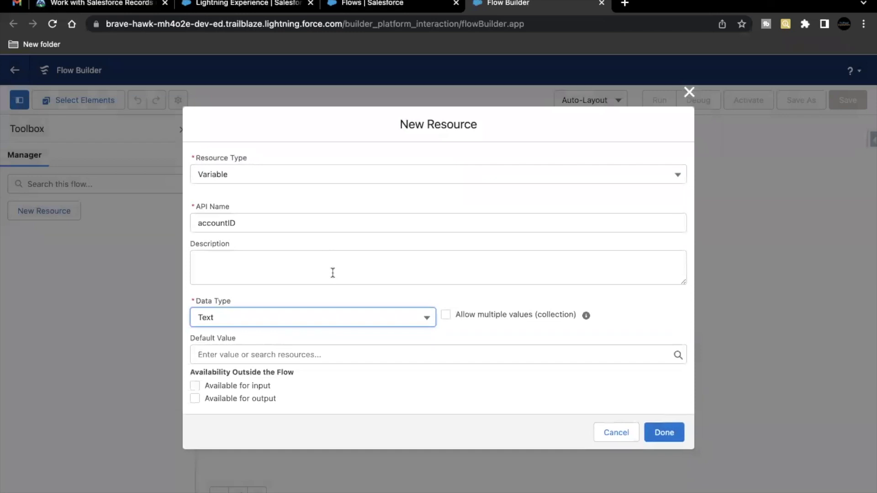
click(243, 385)
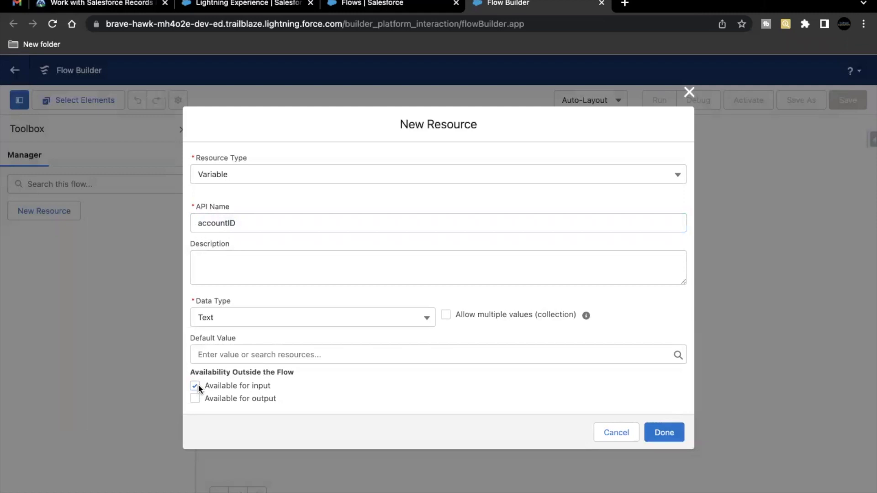
Save the accountID Text variable so it appears under Variables.
drag(242, 224, 198, 226)
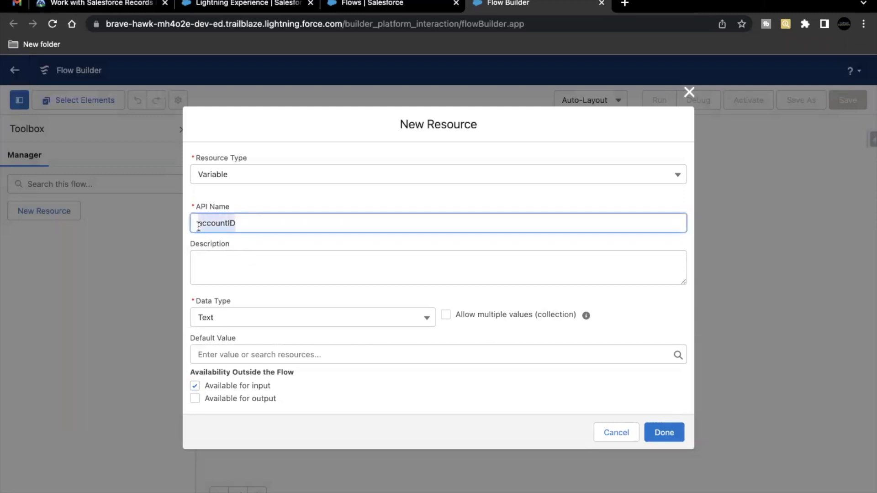
click(262, 201)
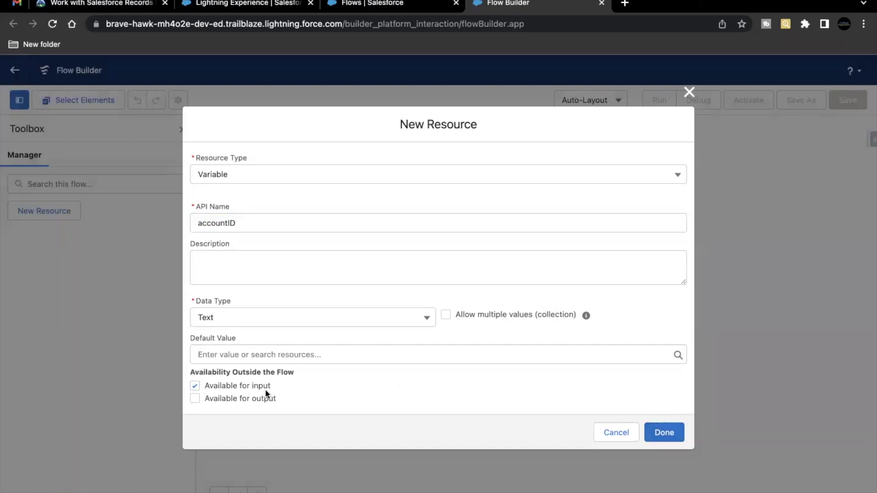
click(652, 432)
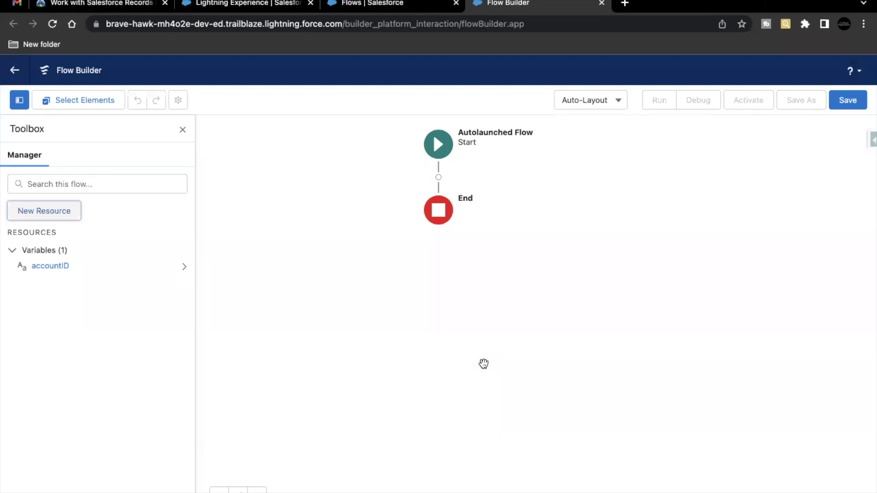
click(101, 5)
Start a new Formula resource with API name WeekFromToday and Date data type.
scroll(223, 332, down, 2)
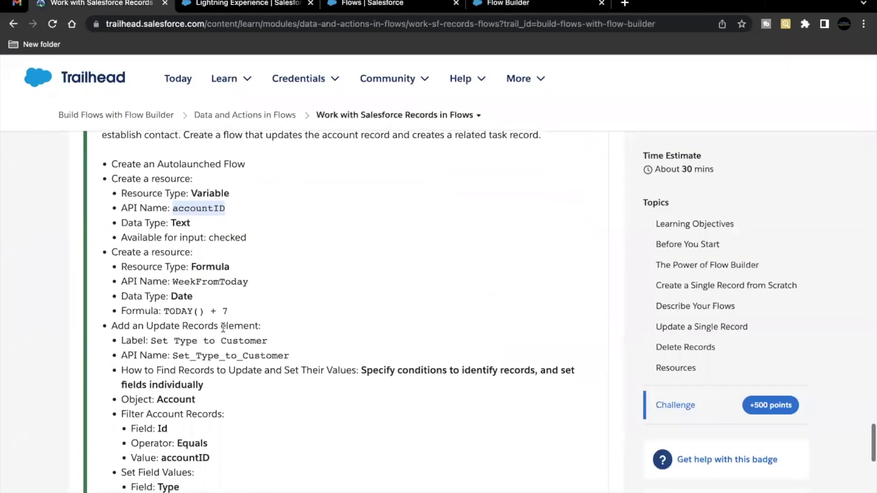
double_click(188, 280)
key(ctrl+c)
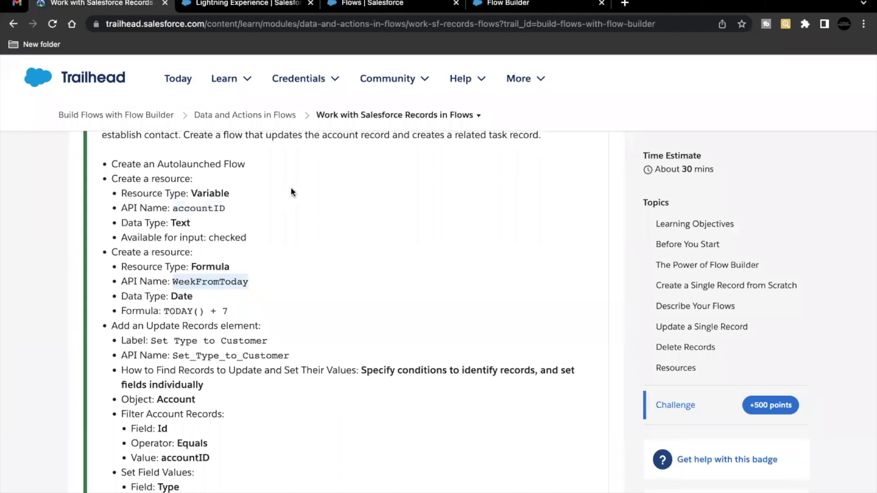
click(492, 4)
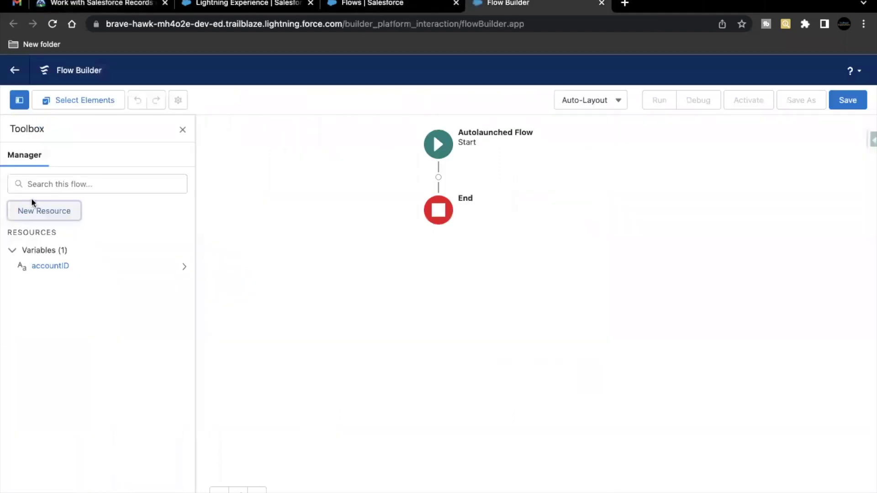
click(27, 213)
click(256, 236)
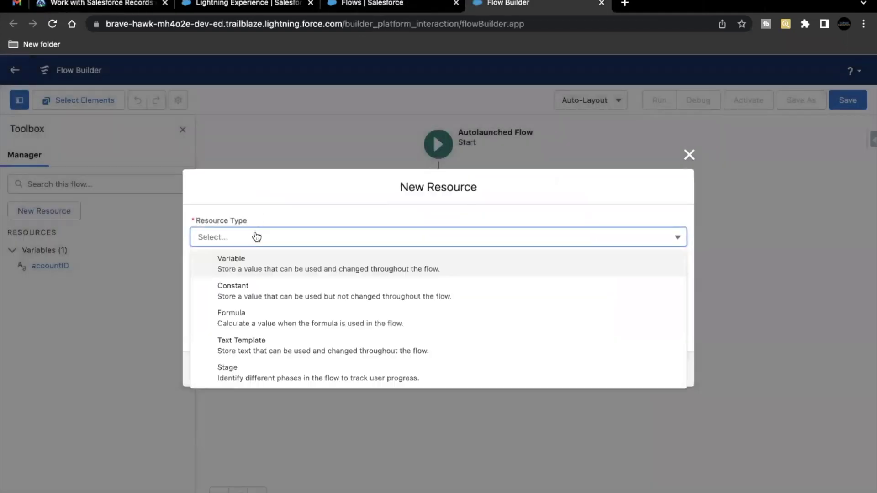
click(281, 315)
click(292, 200)
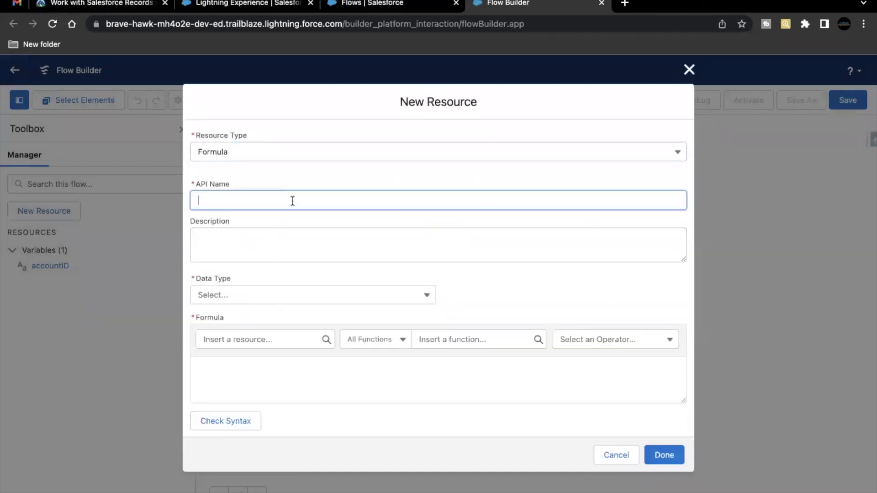
key(ctrl+v)
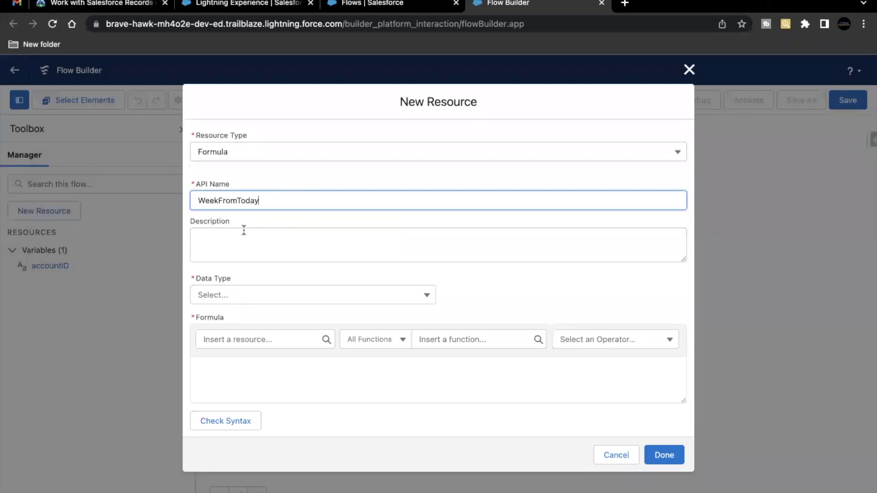
click(230, 300)
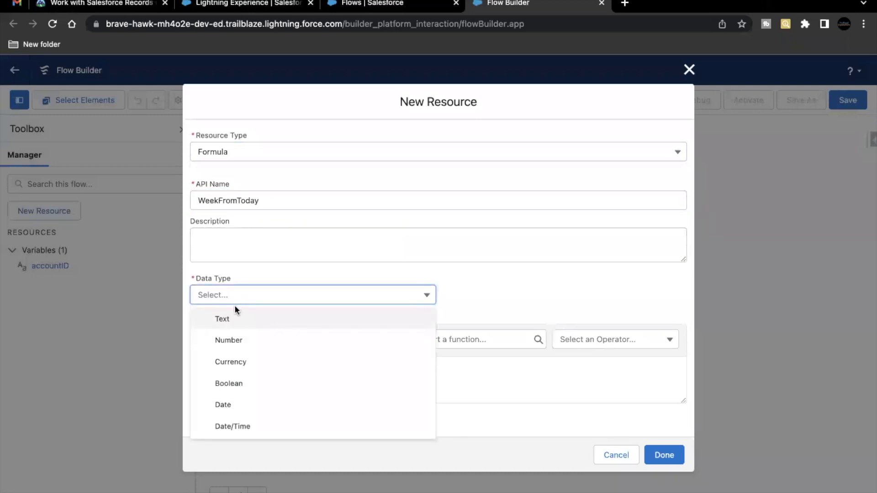
click(225, 403)
Enter the formula TODAY() + 7.
click(233, 387)
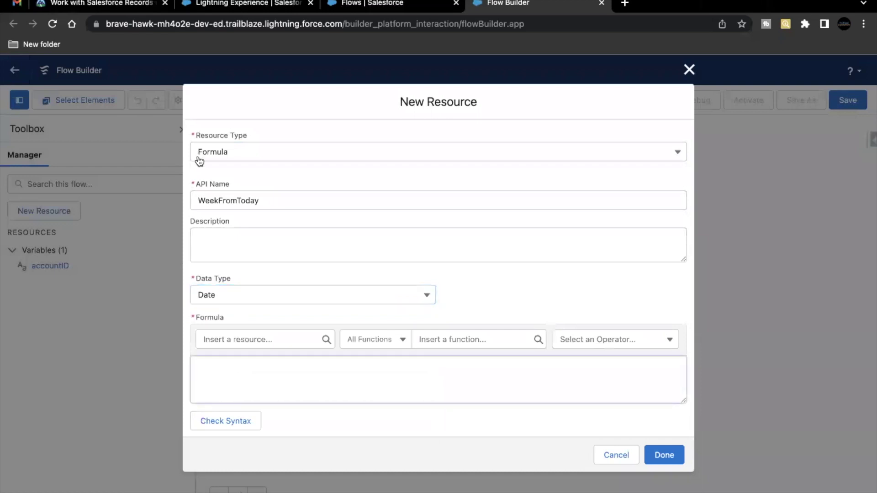
click(457, 340)
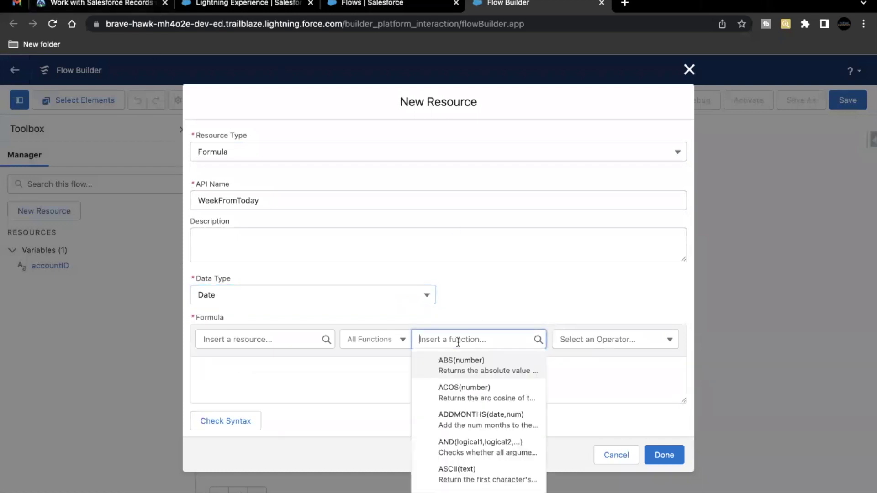
text(To)
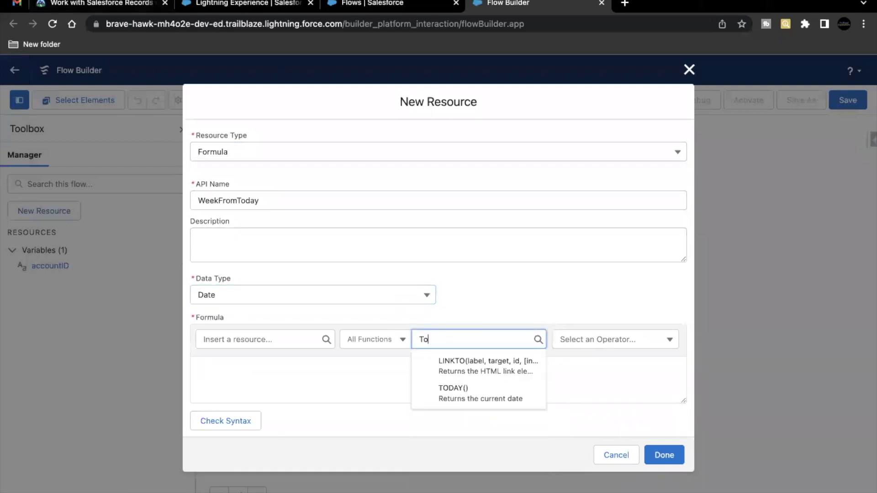
click(493, 394)
click(245, 375)
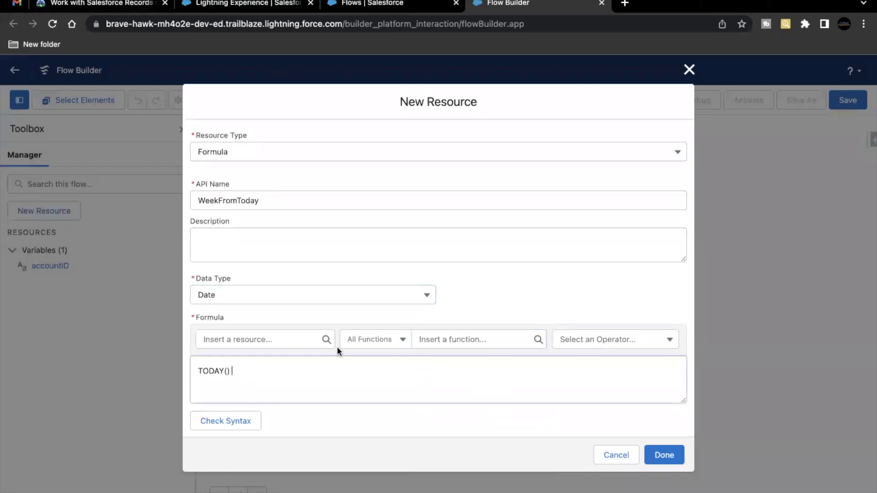
click(597, 339)
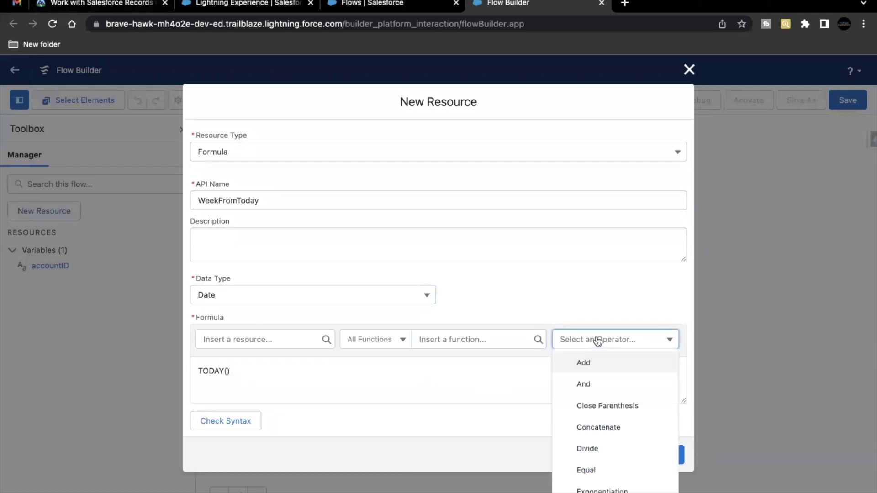
click(592, 371)
click(319, 373)
text(7)
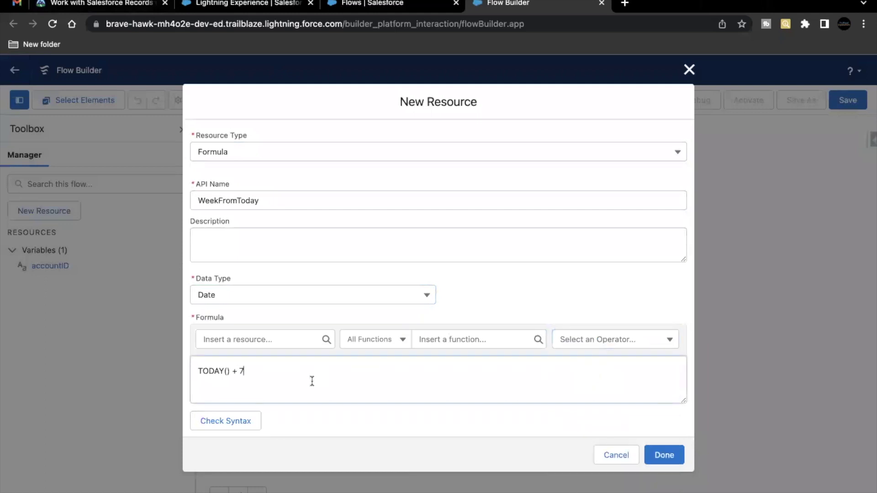
Save the WeekFromToday formula resource.
mouse_move(246, 370)
mouse_down()
mouse_move(225, 370)
mouse_move(245, 371)
mouse_up()
click(227, 370)
click(247, 371)
double_click(246, 200)
click(264, 182)
click(653, 455)
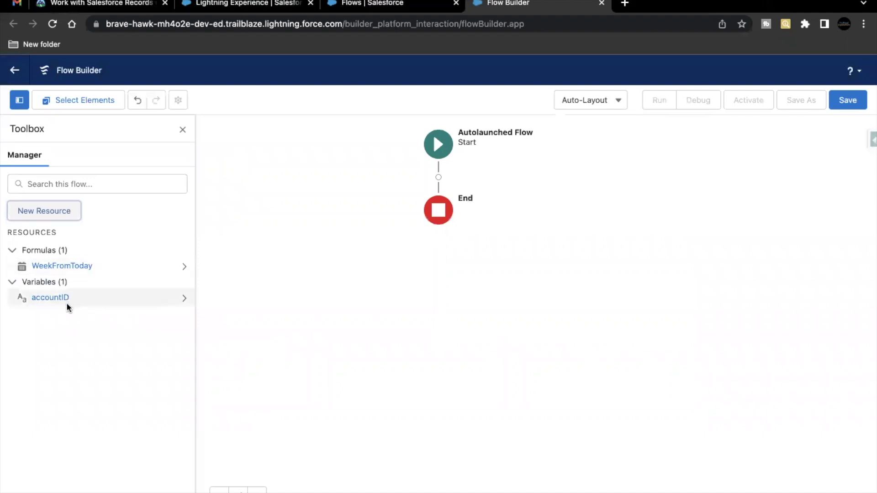
Copy the Set Type to Customer label and add an Update Records element between Start and End.
click(116, 5)
scroll(263, 319, down, 2)
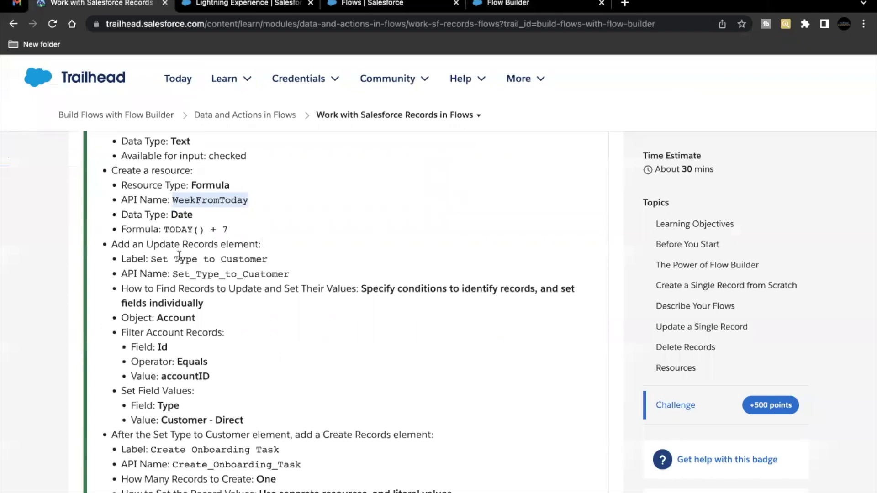
click(179, 256)
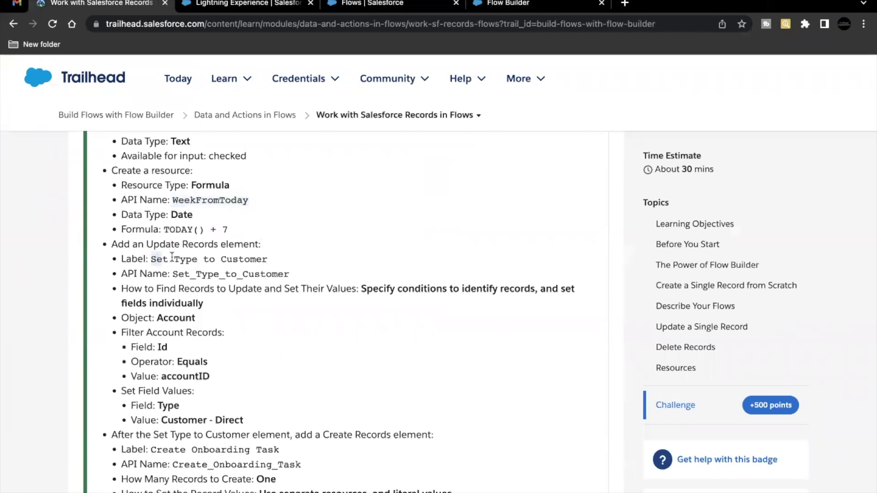
drag(151, 259, 269, 258)
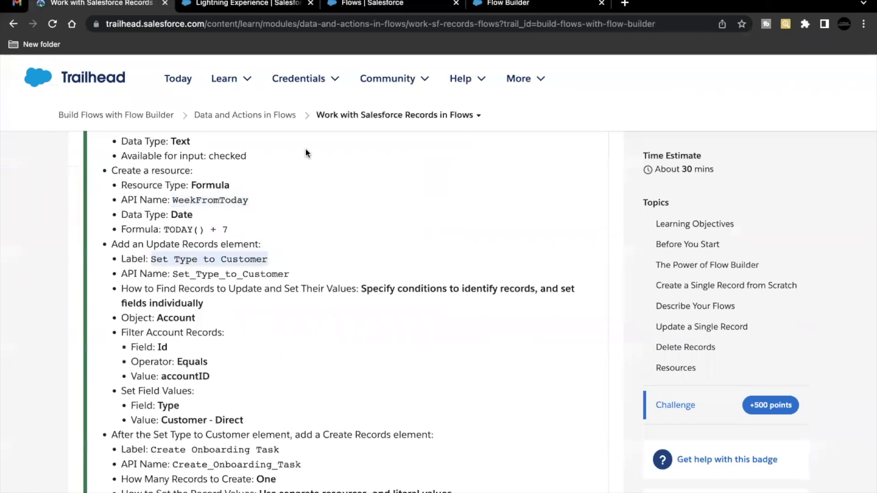
click(502, 5)
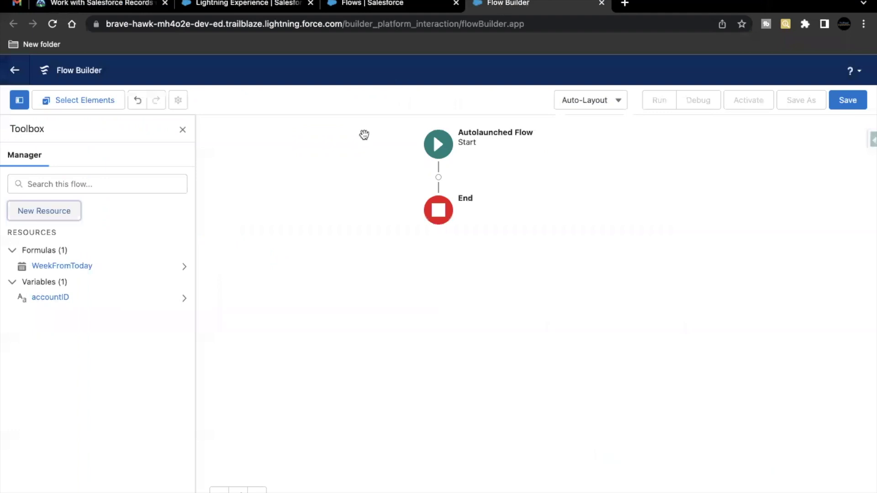
click(439, 177)
scroll(397, 340, down, 3)
scroll(397, 344, down, 2)
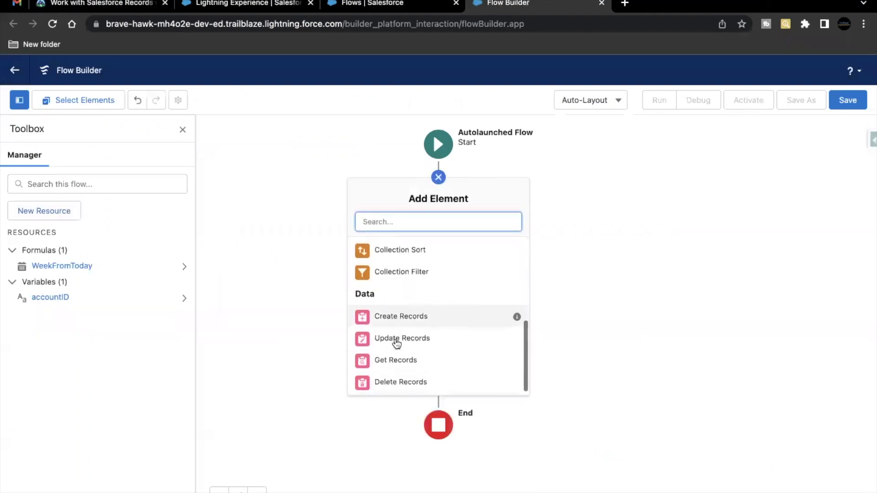
click(393, 336)
Label it Set Type to Customer, specify conditions, and target the Account object.
click(331, 195)
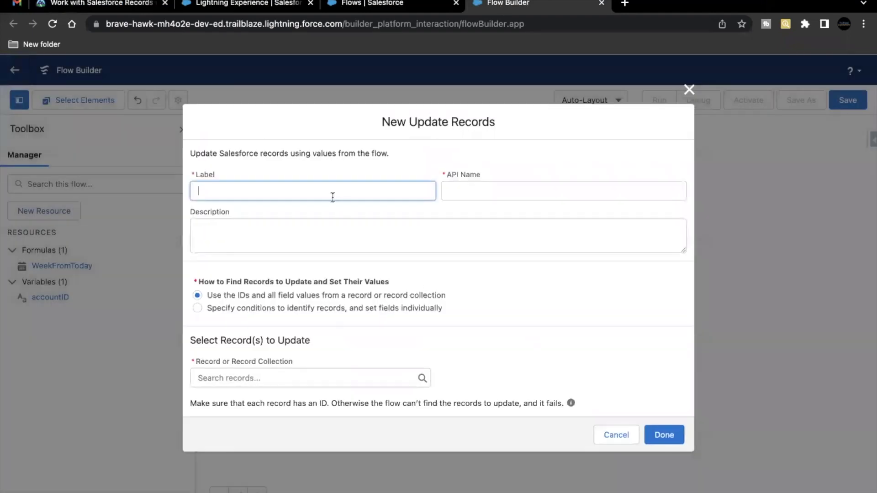
text(Set Type to Customer)
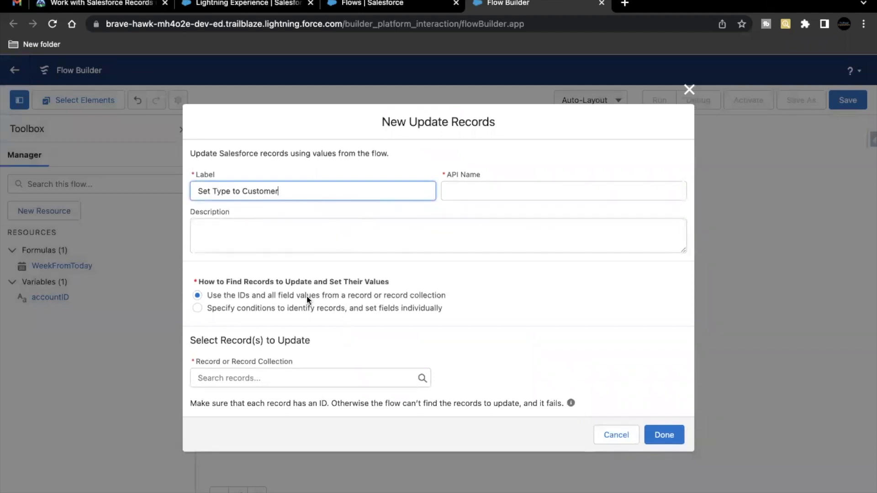
click(289, 311)
click(289, 309)
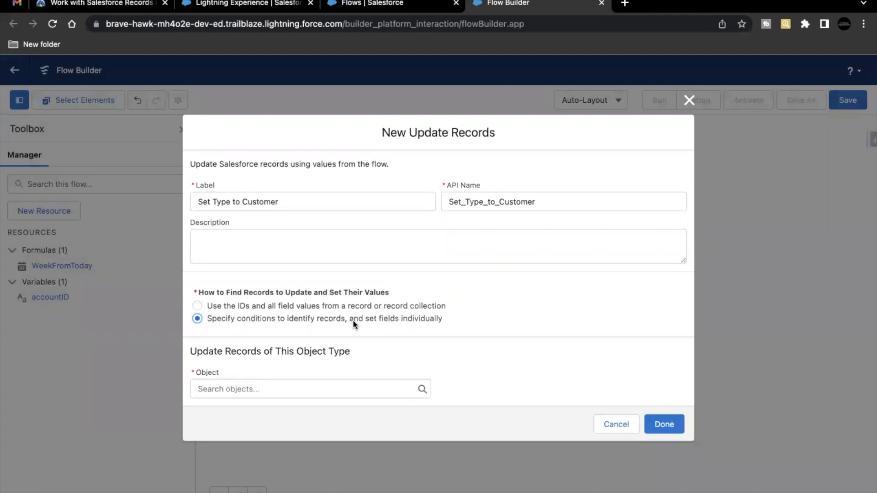
click(309, 386)
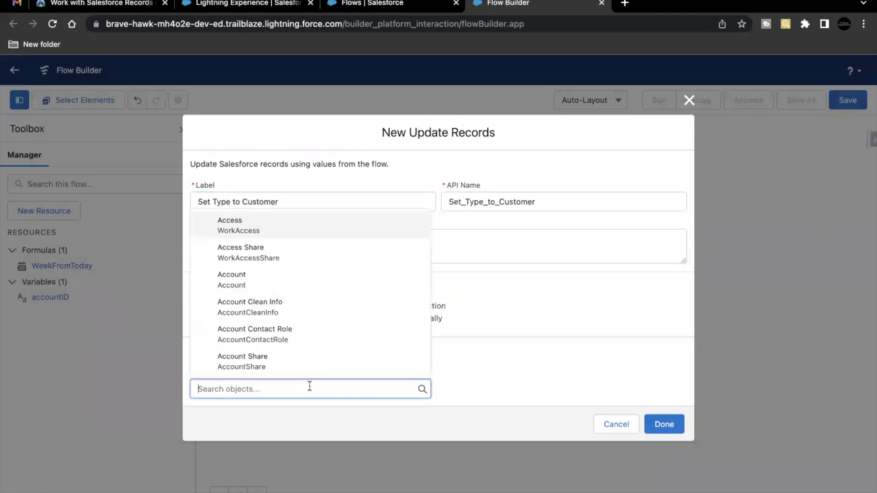
click(321, 287)
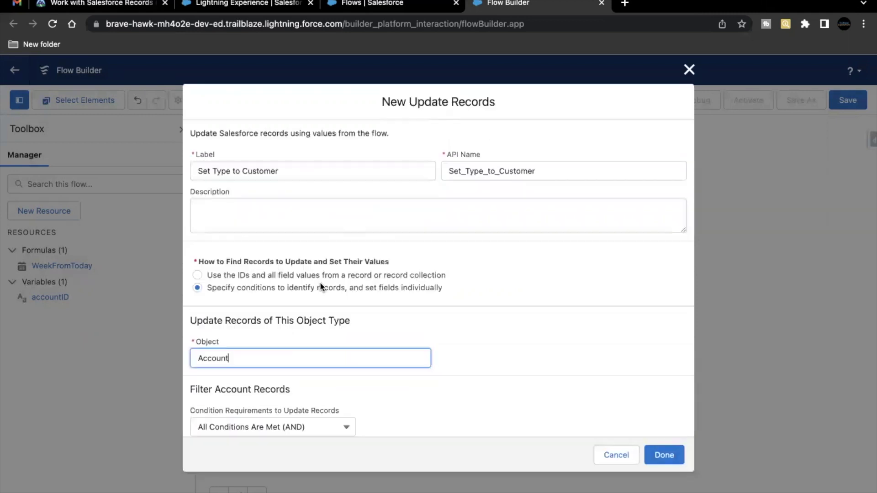
Review the Filter Account Records and field-value sections of the dialog.
scroll(371, 353, down, 2)
scroll(371, 353, down, 3)
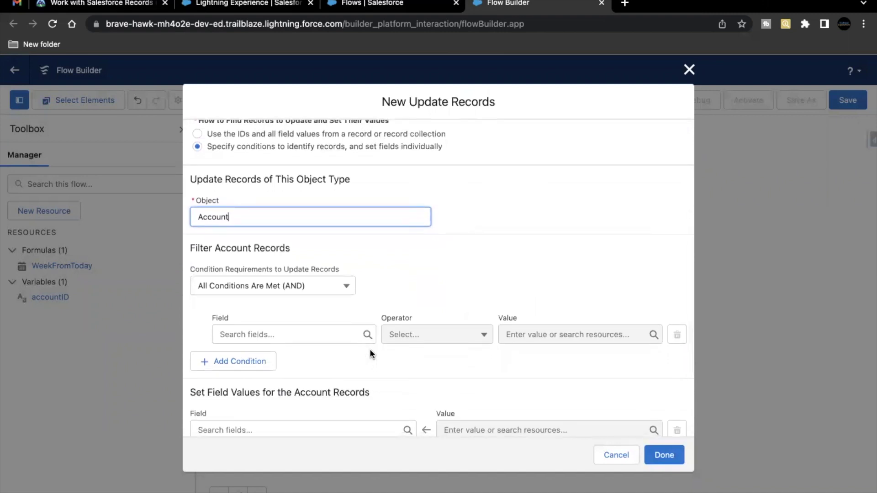
scroll(371, 353, down, 1)
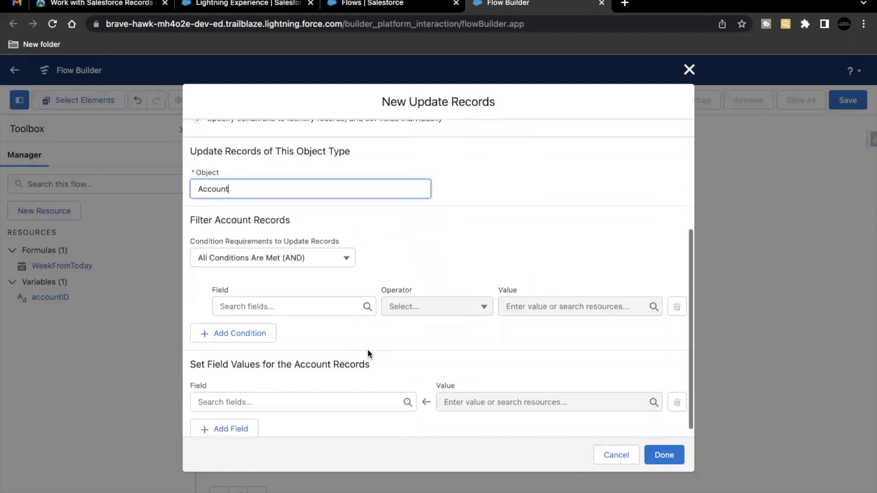
scroll(368, 352, up, 1)
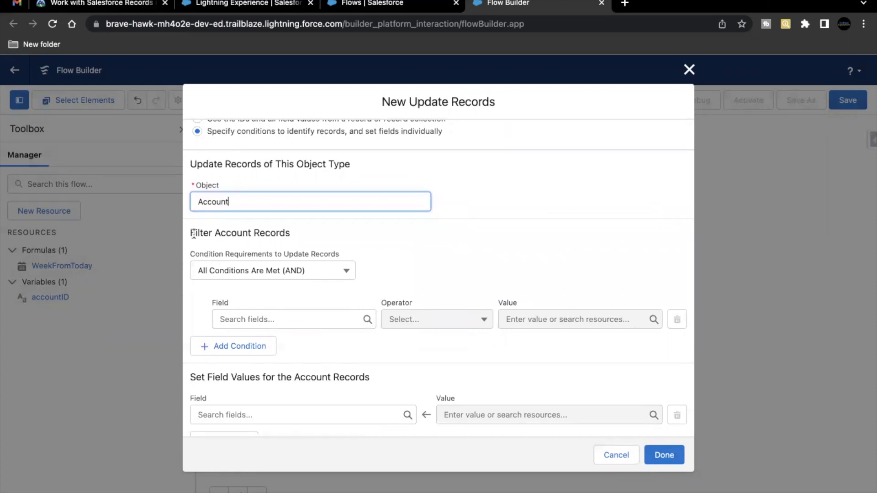
drag(189, 233, 246, 233)
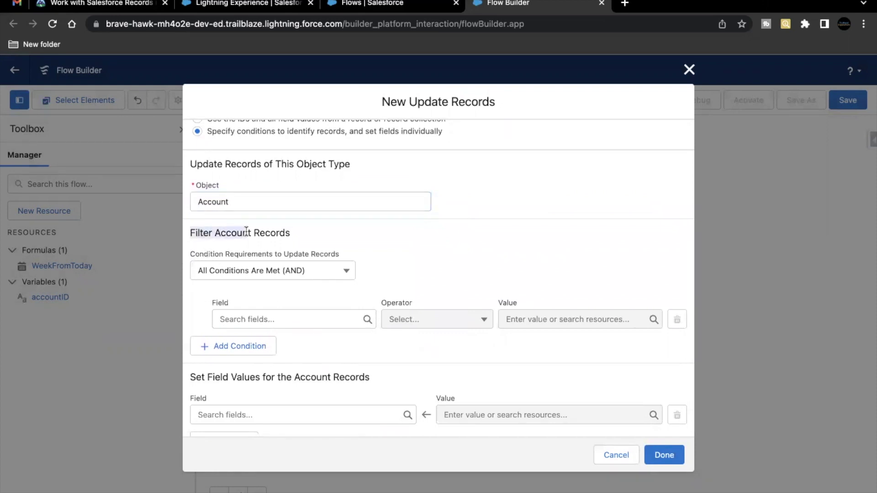
click(247, 232)
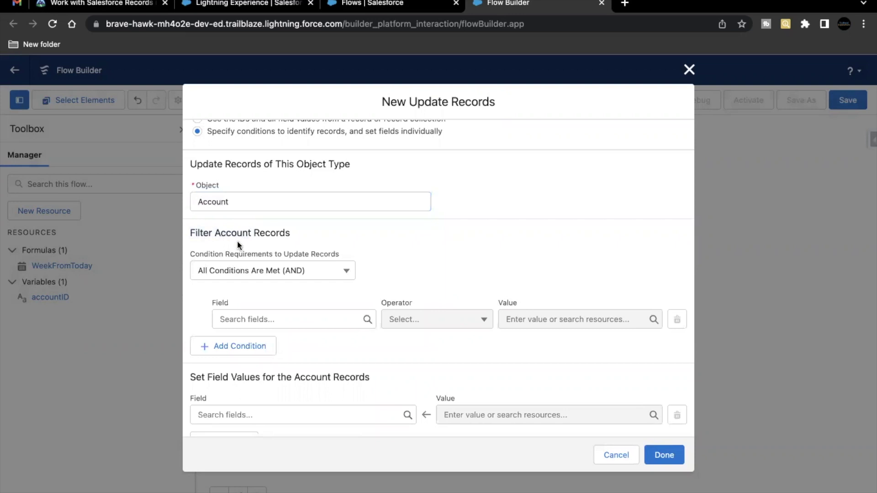
scroll(237, 240, down, 1)
drag(190, 356, 283, 357)
click(290, 357)
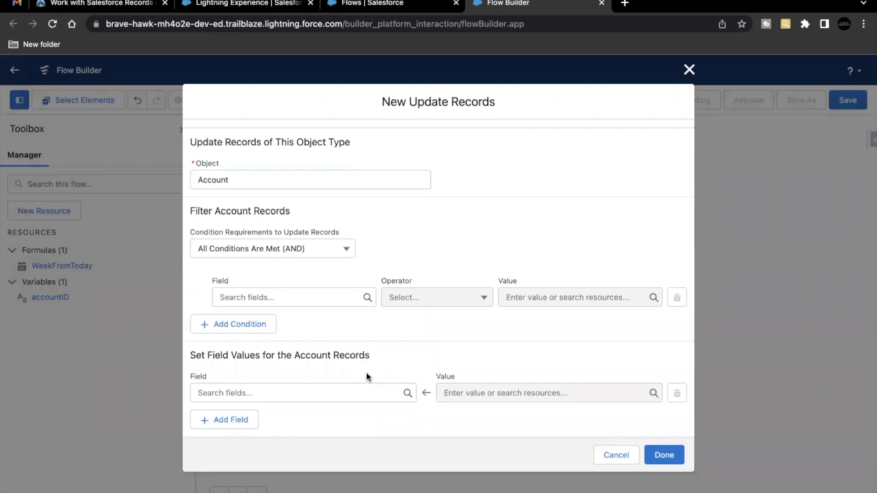
Check the challenge instructions for the Id field and accountID value.
click(298, 296)
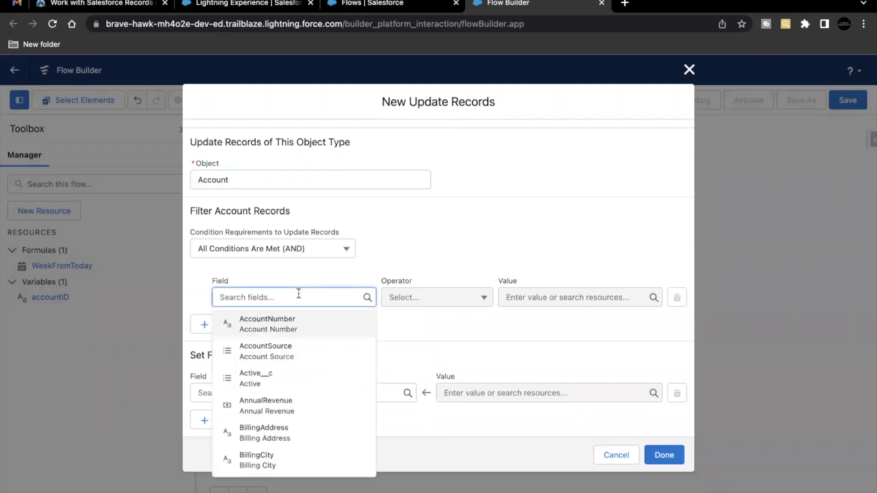
key(ctrl+Tab)
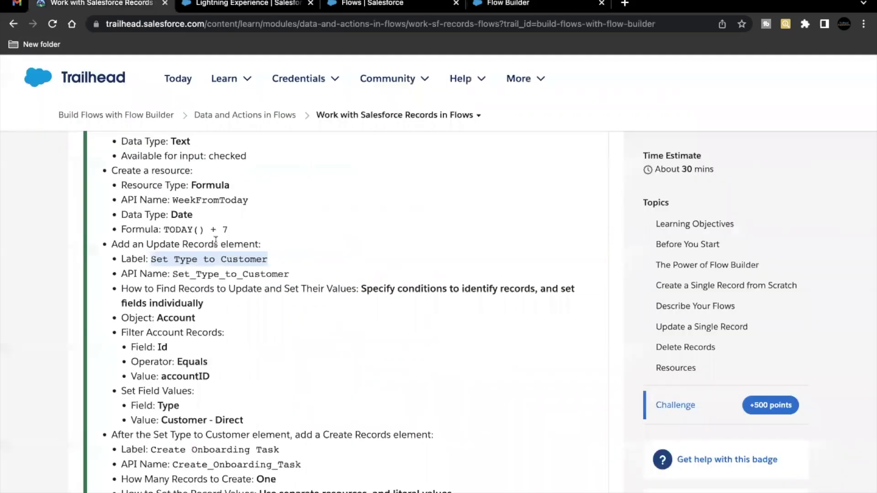
scroll(216, 242, down, 2)
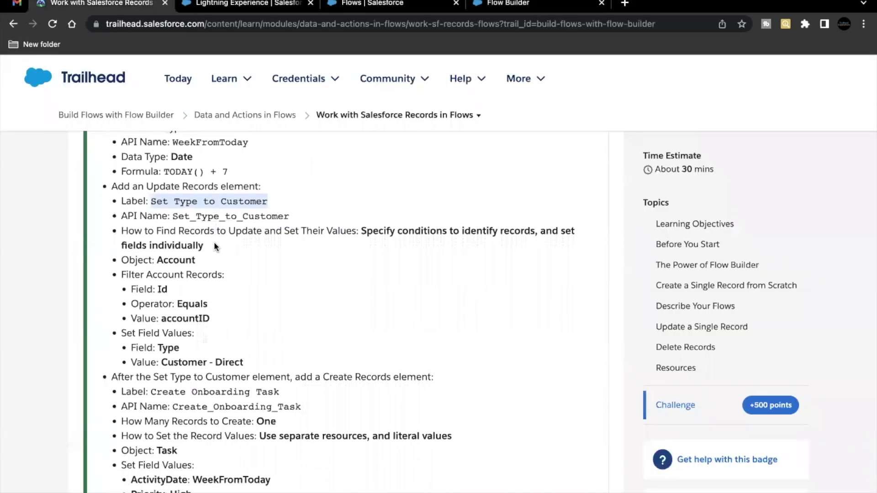
double_click(162, 288)
double_click(186, 318)
click(516, 3)
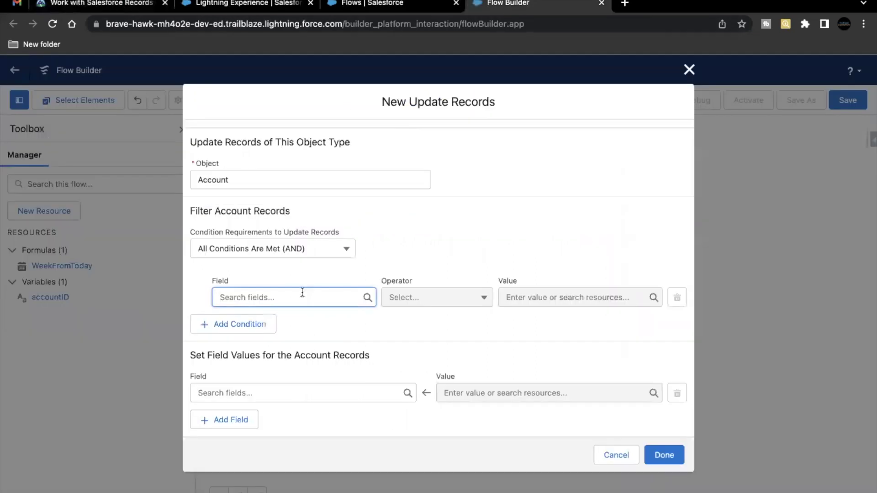
Filter Account records where Id Equals the accountID variable.
click(293, 297)
text(ID)
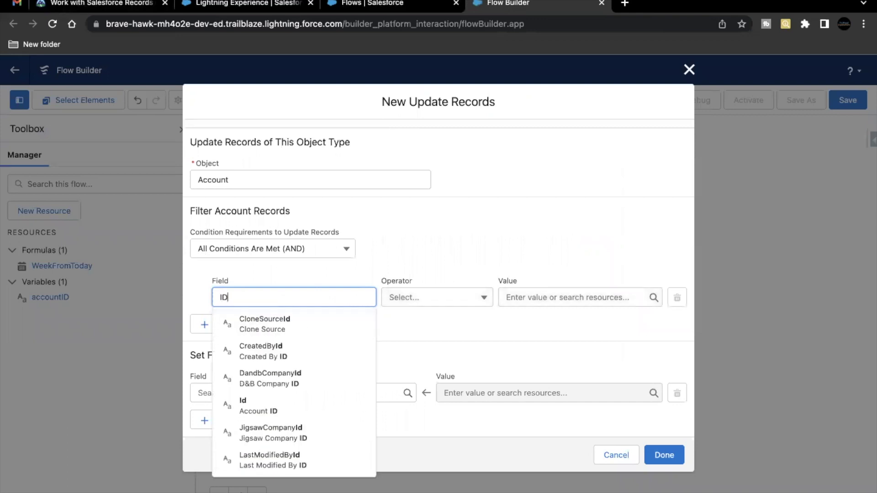
click(290, 407)
click(531, 302)
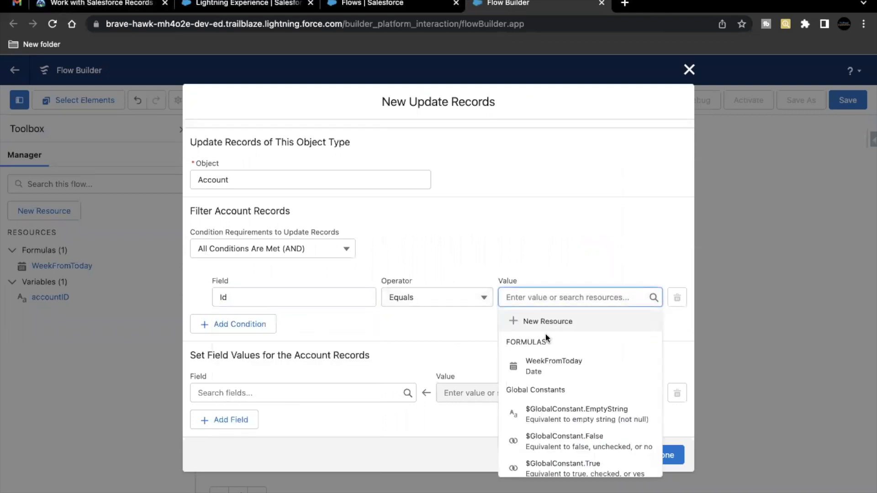
text(acc)
click(544, 352)
click(537, 248)
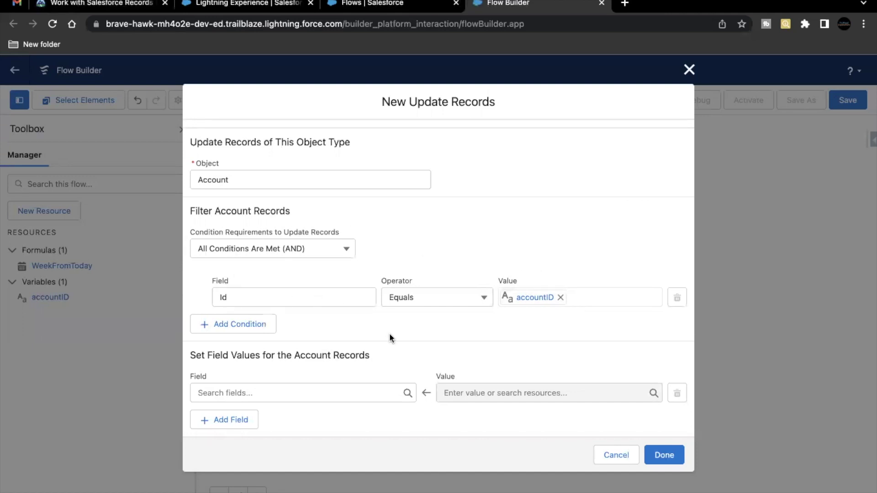
Set the account Type field to Customer - Direct and add the element to the flow.
click(326, 391)
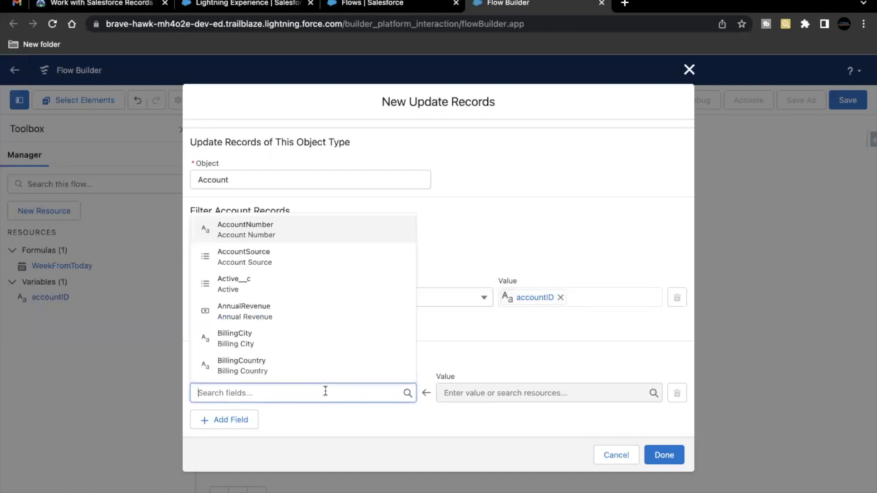
text(type)
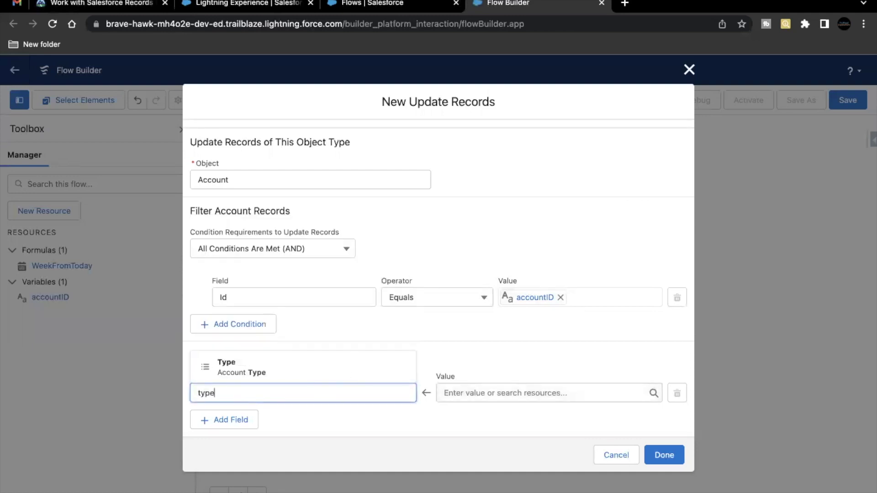
click(338, 369)
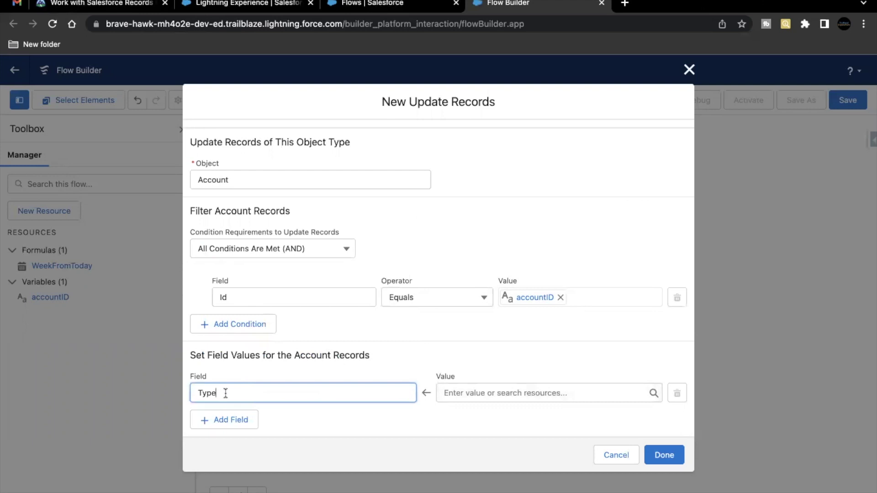
drag(196, 357, 294, 357)
click(322, 356)
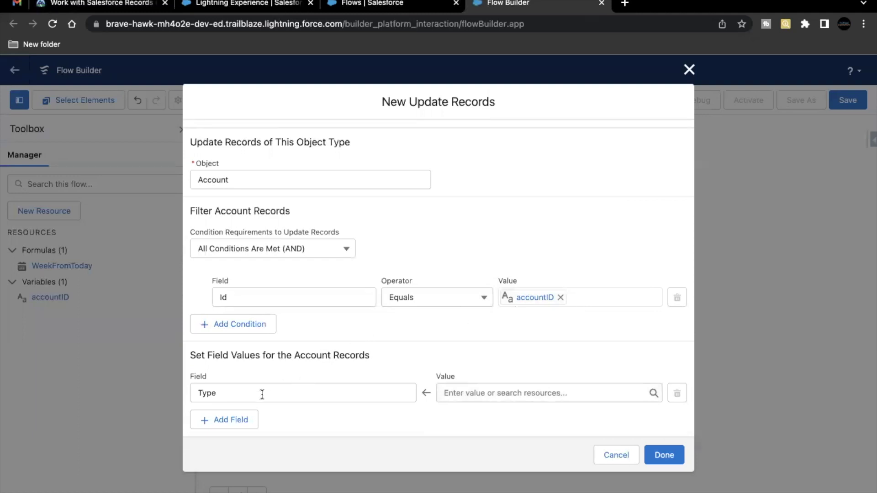
drag(215, 391, 197, 389)
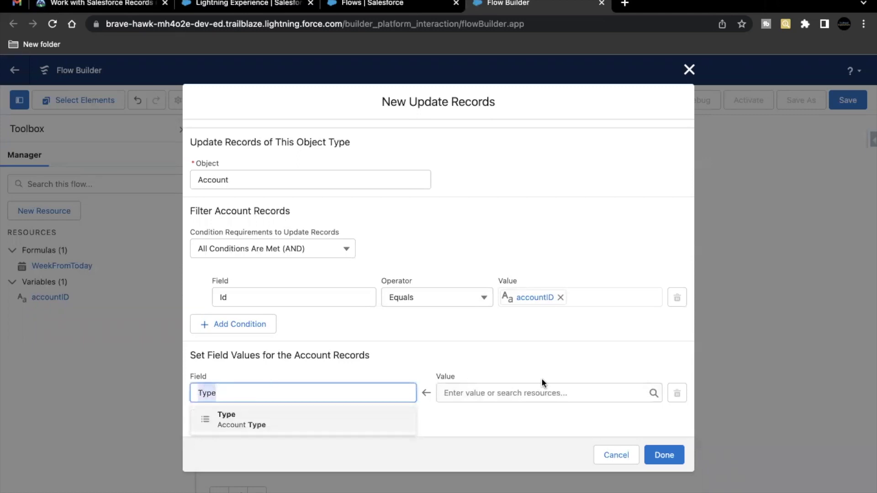
click(542, 393)
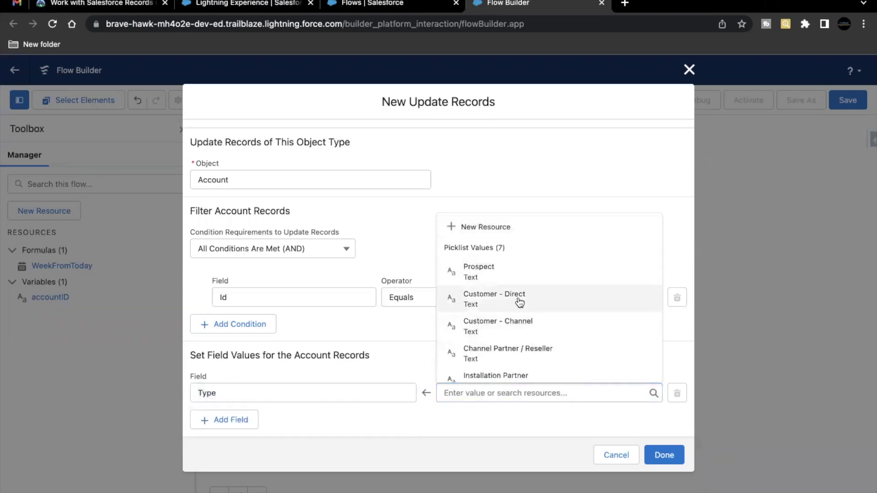
click(465, 297)
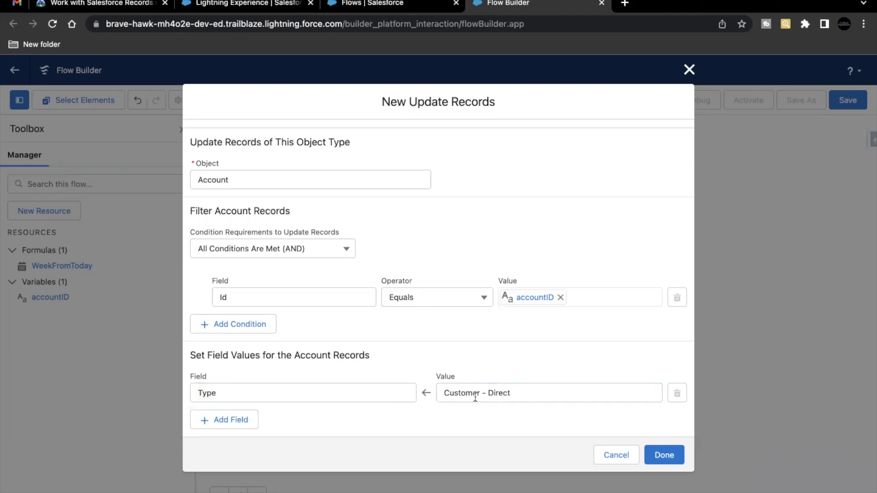
drag(267, 393, 197, 391)
click(242, 382)
click(663, 455)
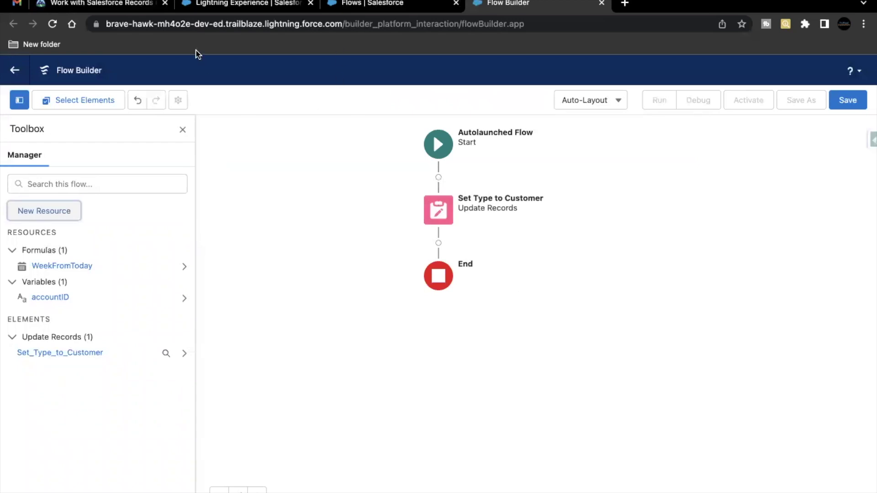
Copy the Create Onboarding Task label and add a new element after Set Type to Customer.
click(115, 6)
scroll(314, 322, down, 2)
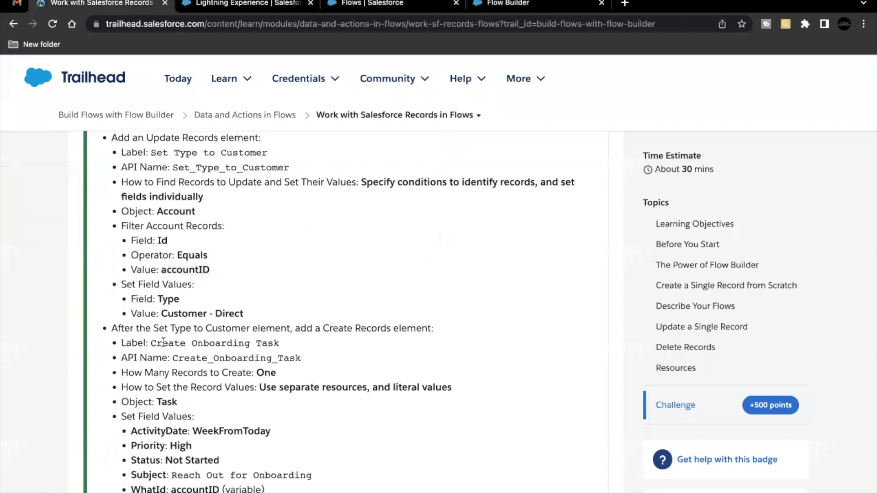
drag(151, 343, 273, 339)
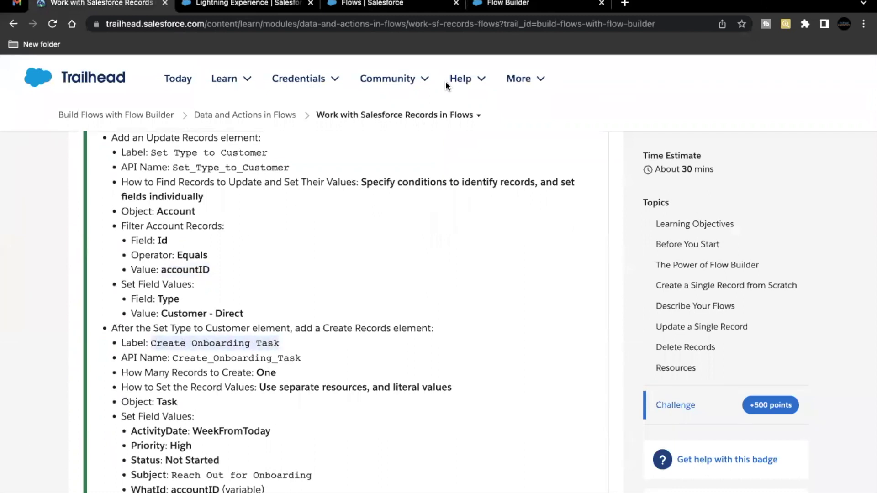
click(512, 5)
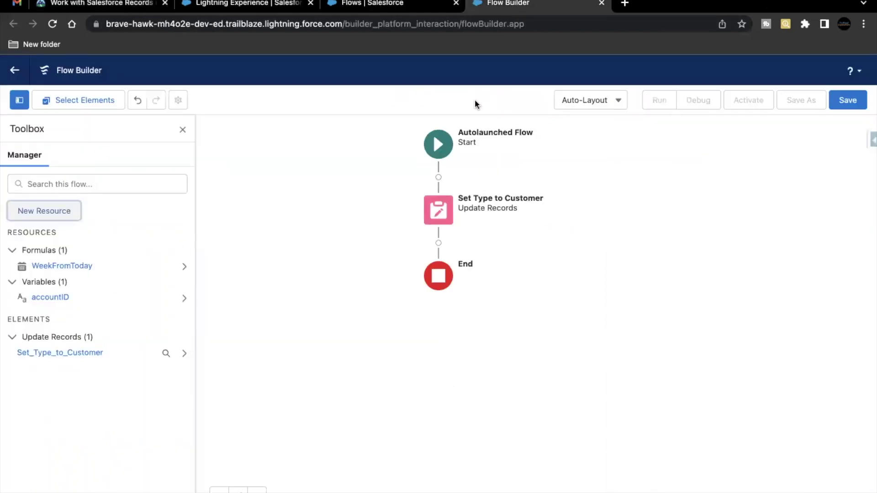
click(438, 244)
scroll(430, 393, down, 5)
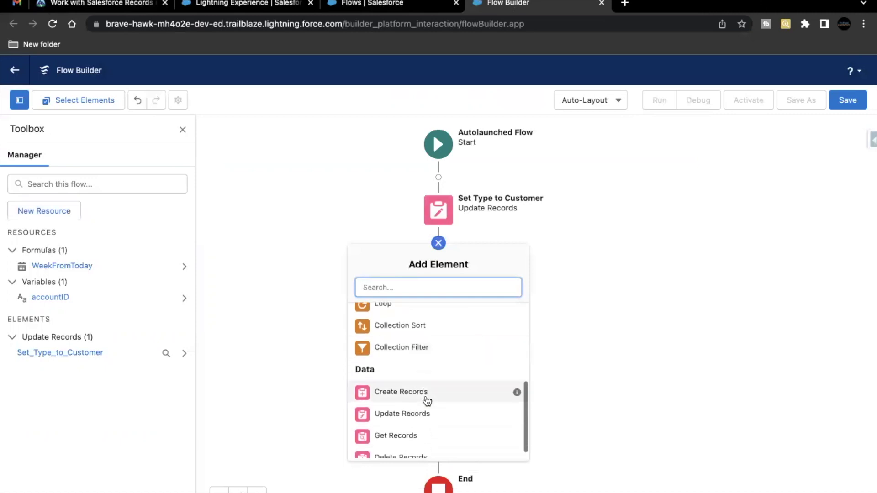
Add a Create Records element labelled Create Onboarding Task using separate resources and literal values.
click(426, 400)
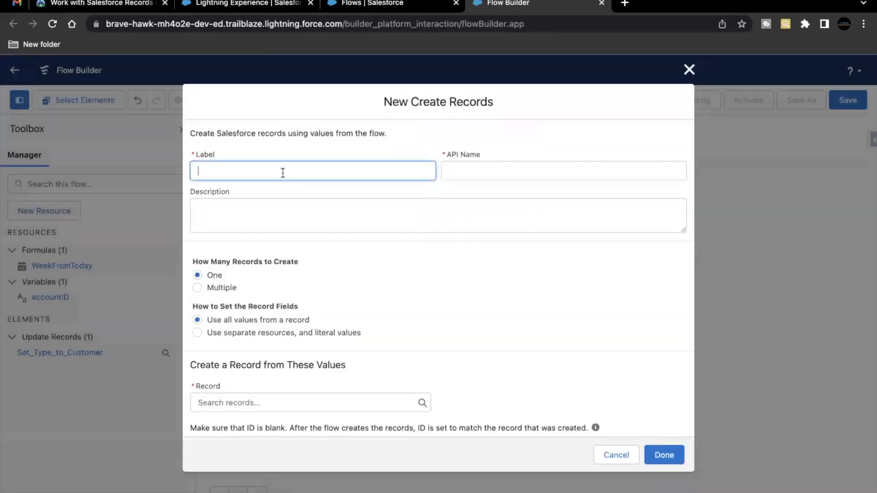
text(Create Onboarding Task)
scroll(363, 286, down, 1)
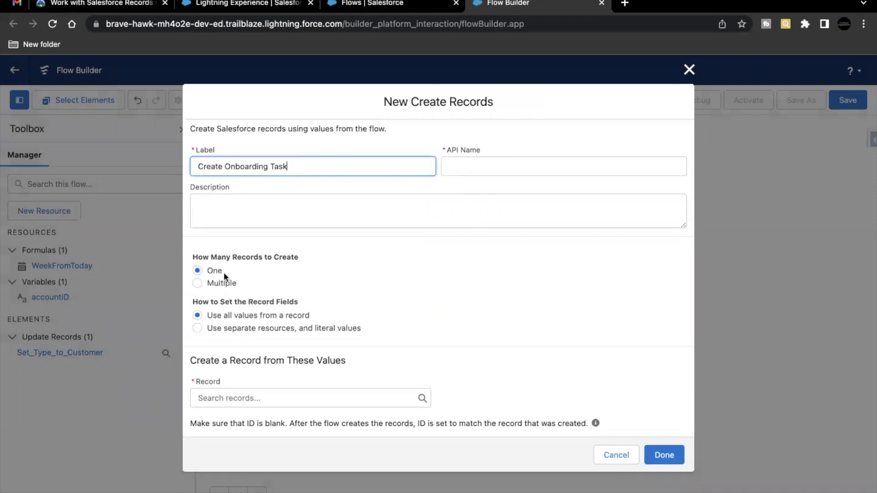
click(237, 324)
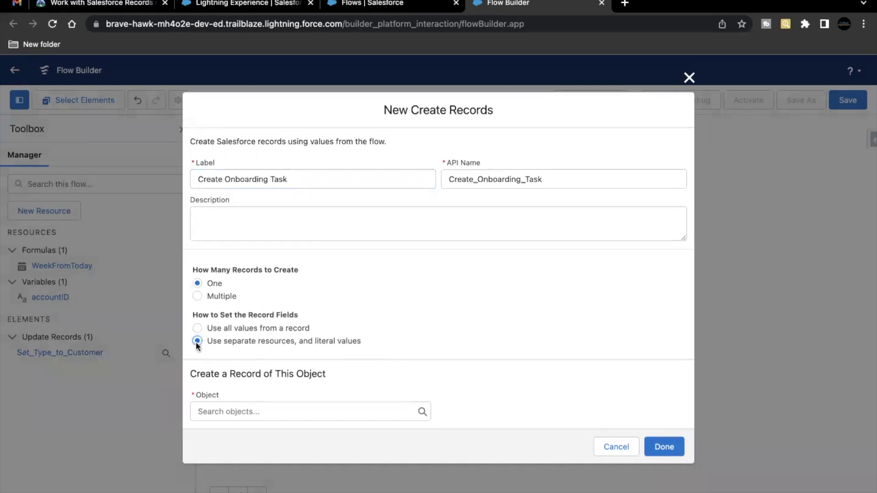
Choose Task as the object the Create Onboarding Task element creates.
click(219, 412)
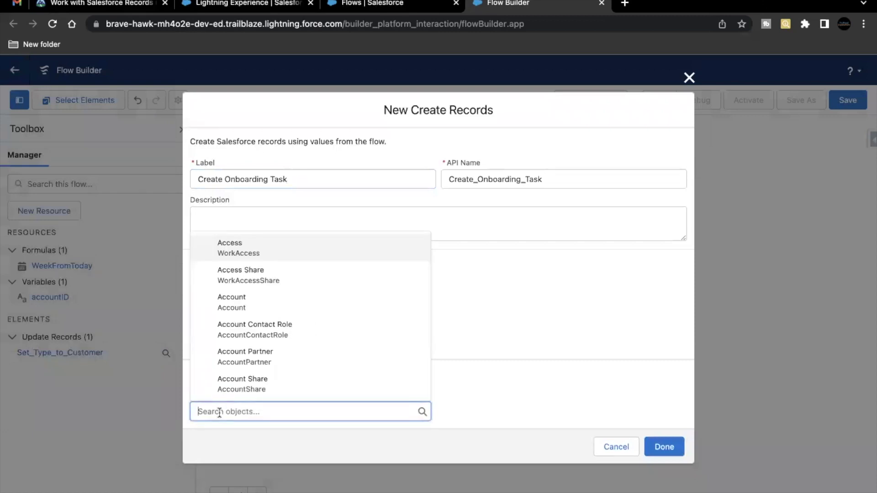
text(Task)
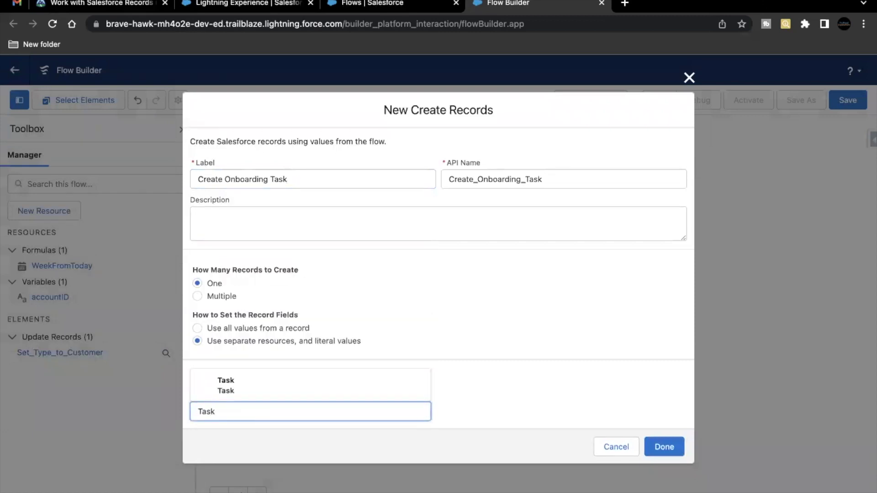
click(226, 393)
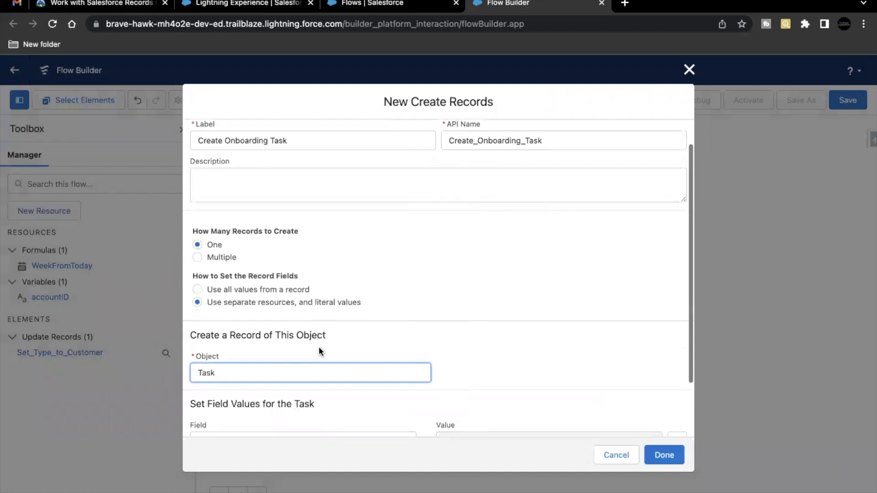
click(217, 245)
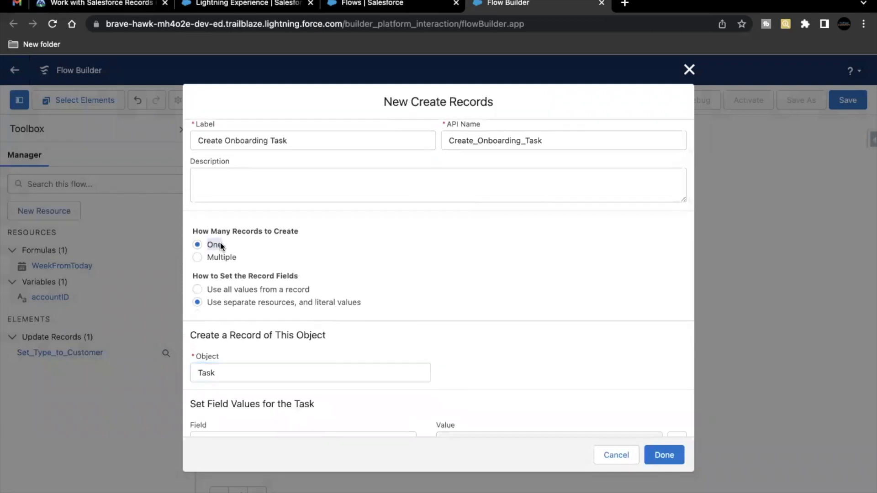
drag(207, 301, 338, 301)
scroll(316, 357, down, 1)
scroll(316, 359, down, 2)
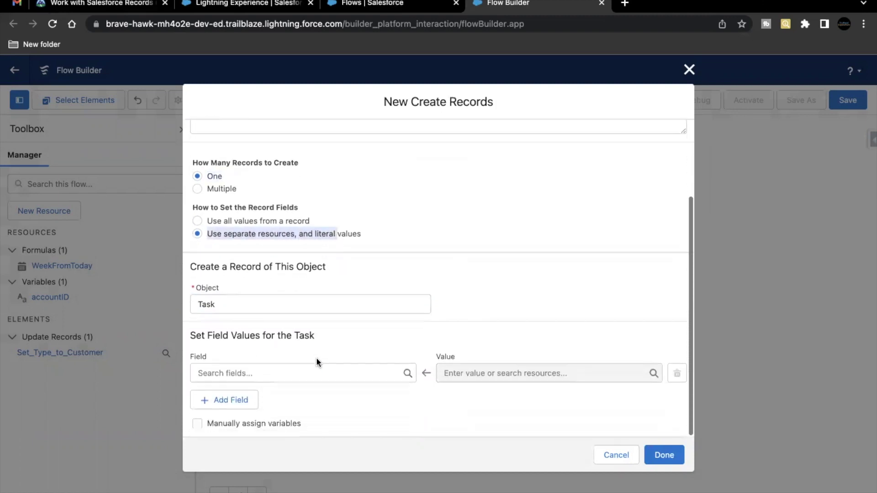
drag(188, 336, 321, 336)
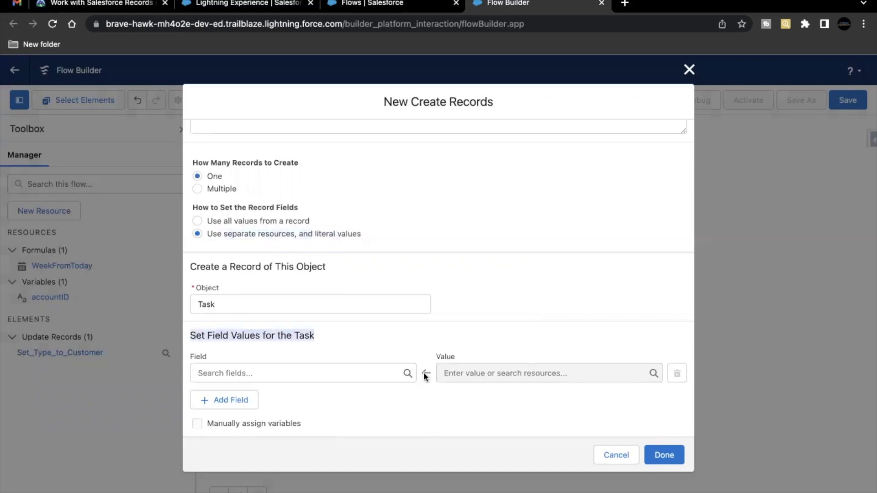
drag(428, 373, 450, 371)
click(289, 358)
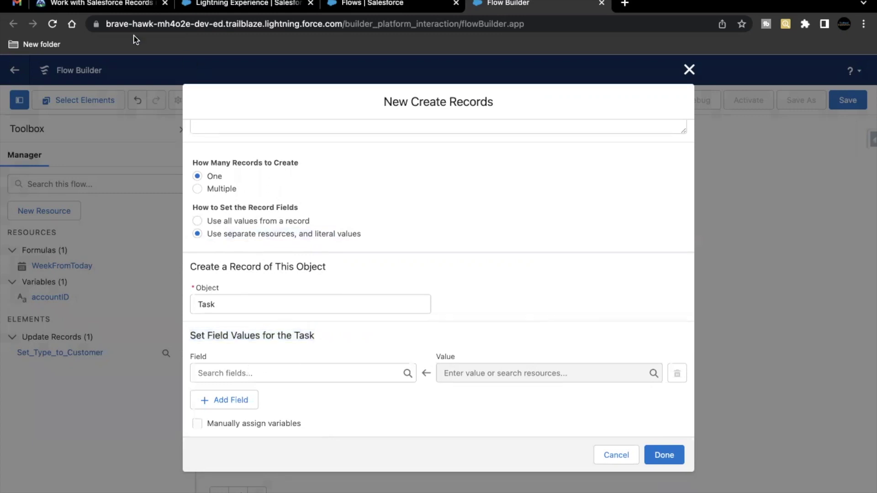
Find the first Trailhead field value: ActivityDate set to WeekFromToday.
click(105, 4)
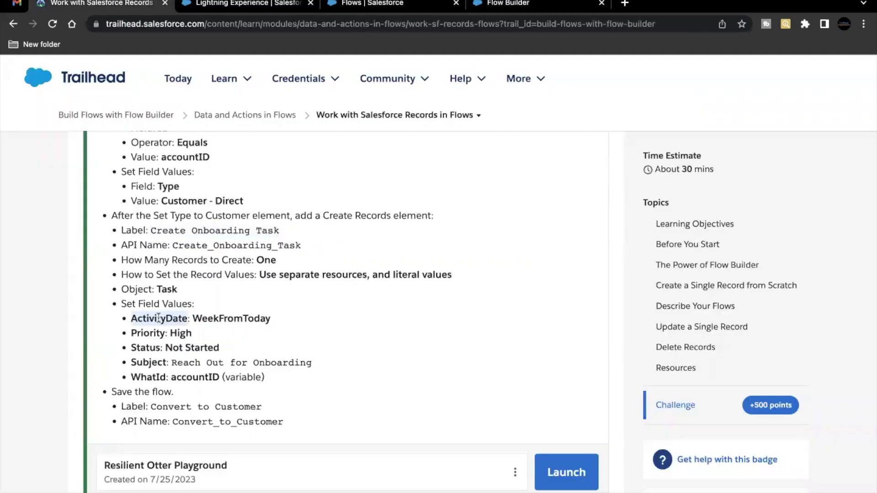
double_click(158, 318)
double_click(210, 319)
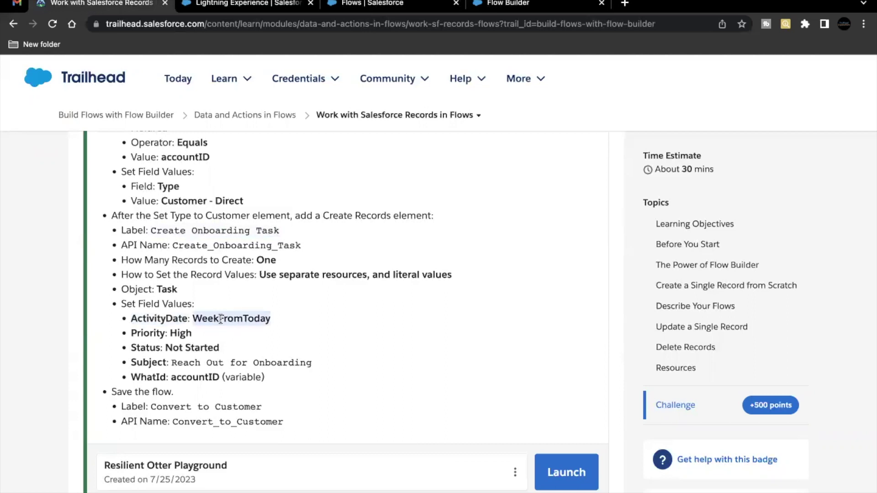
Add a Task field row mapping ActivityDate to the WeekFromToday formula resource.
double_click(171, 319)
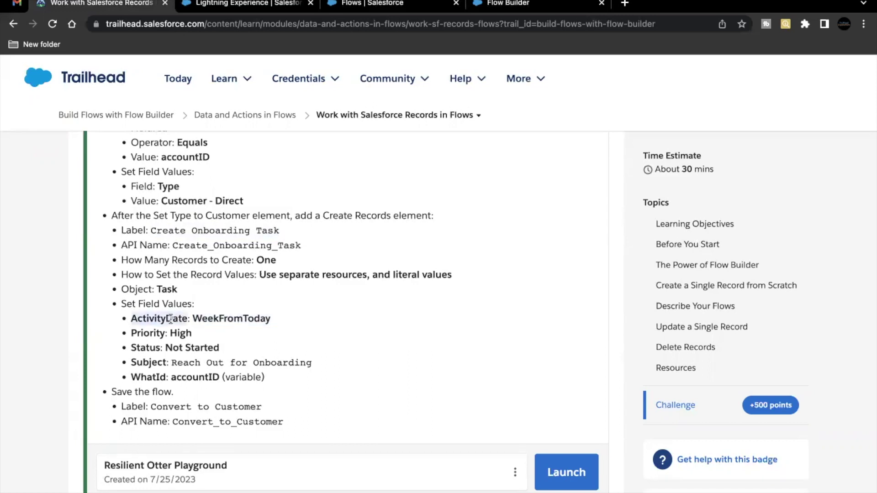
double_click(216, 319)
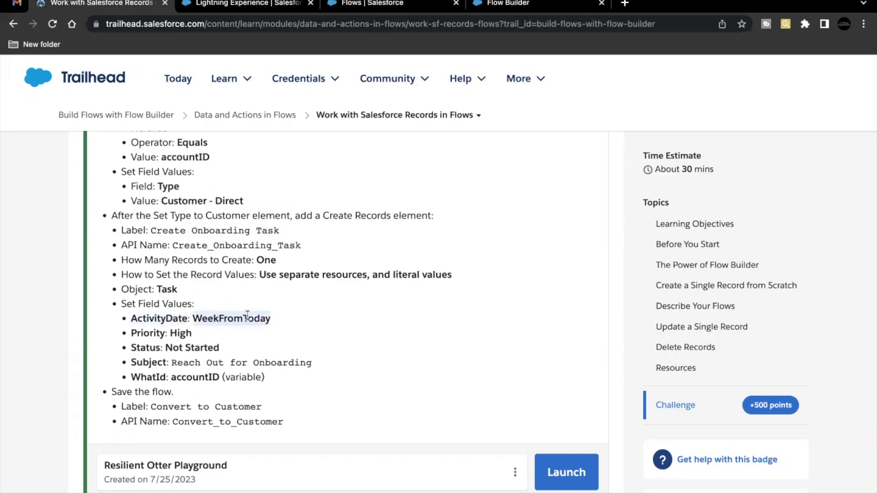
click(505, 3)
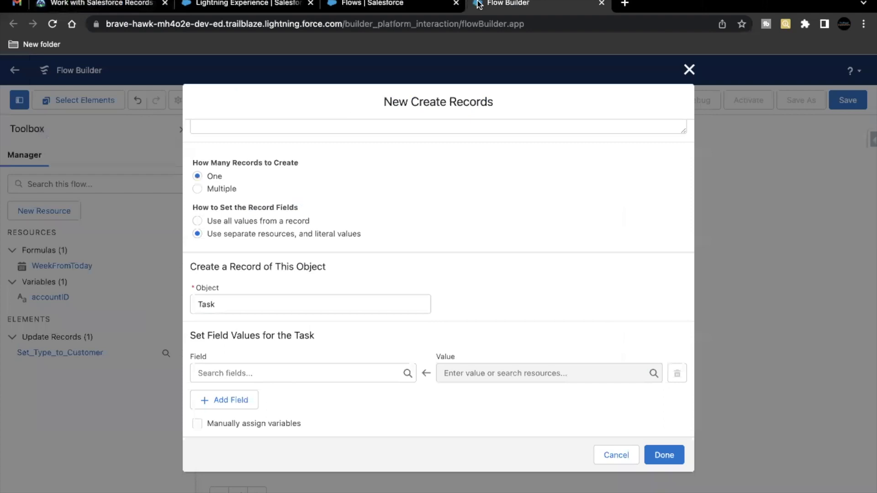
click(257, 372)
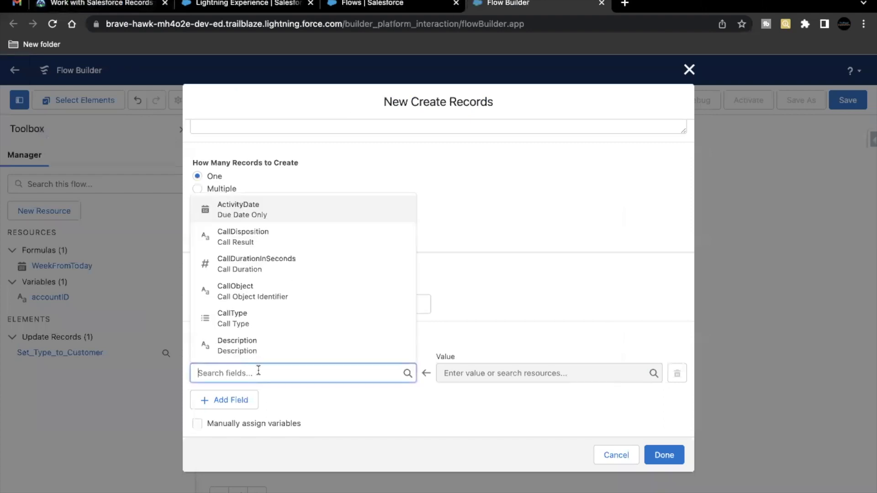
click(312, 215)
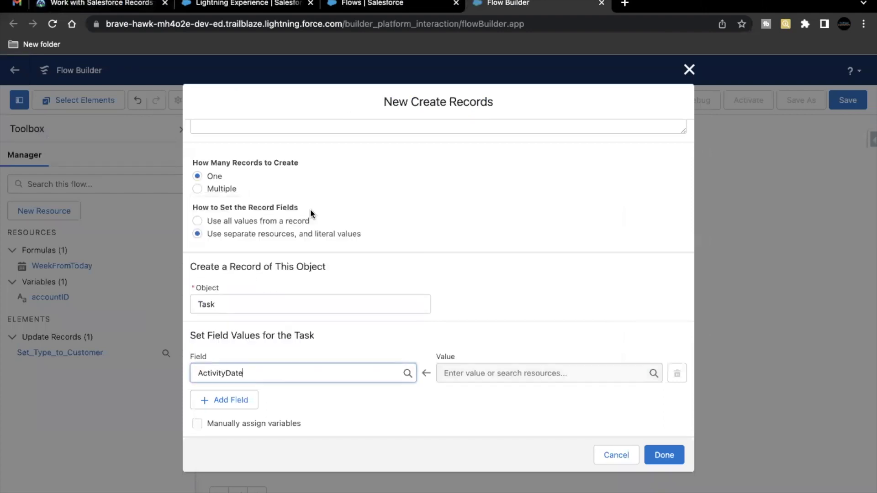
click(464, 376)
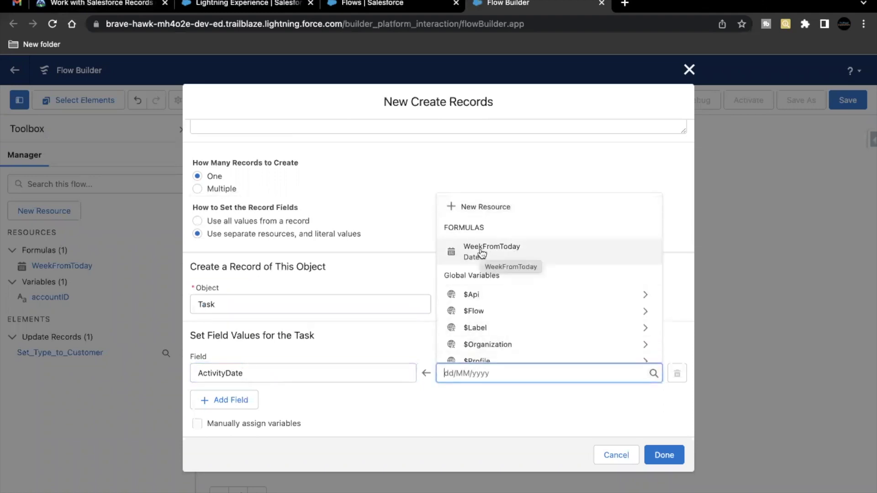
click(480, 253)
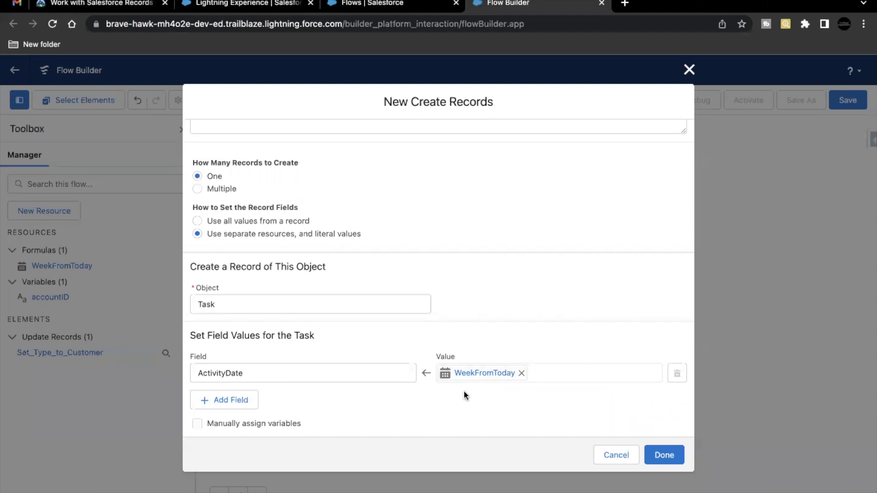
Add a Priority field row set to High.
click(238, 406)
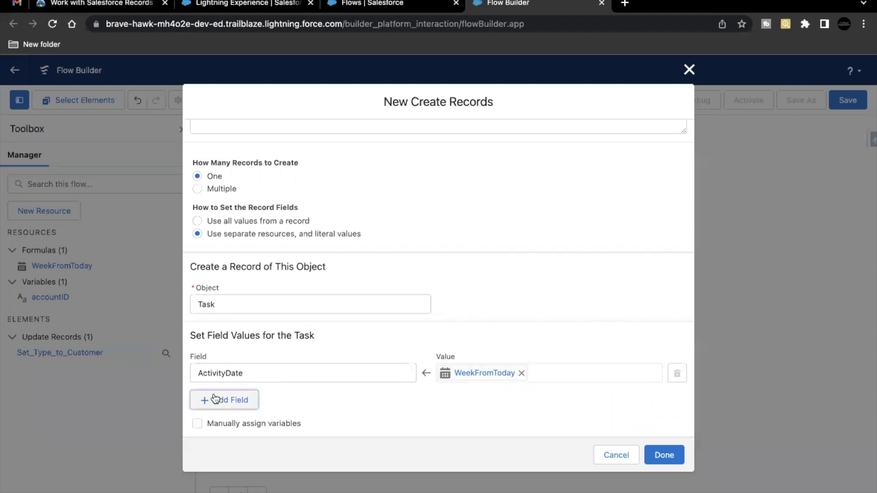
scroll(236, 407, down, 1)
click(250, 373)
text(Prio)
click(283, 343)
click(528, 374)
text(Hi)
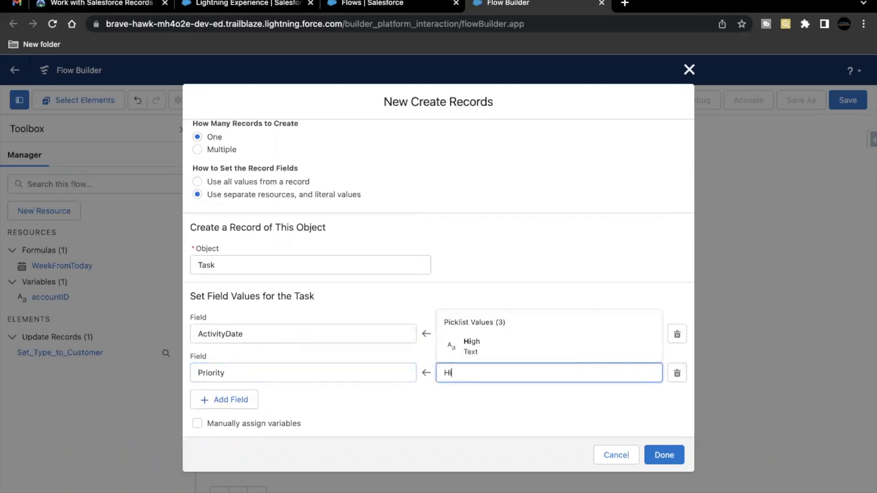
click(529, 357)
Add a Status field row set to Not Started.
click(231, 400)
click(227, 411)
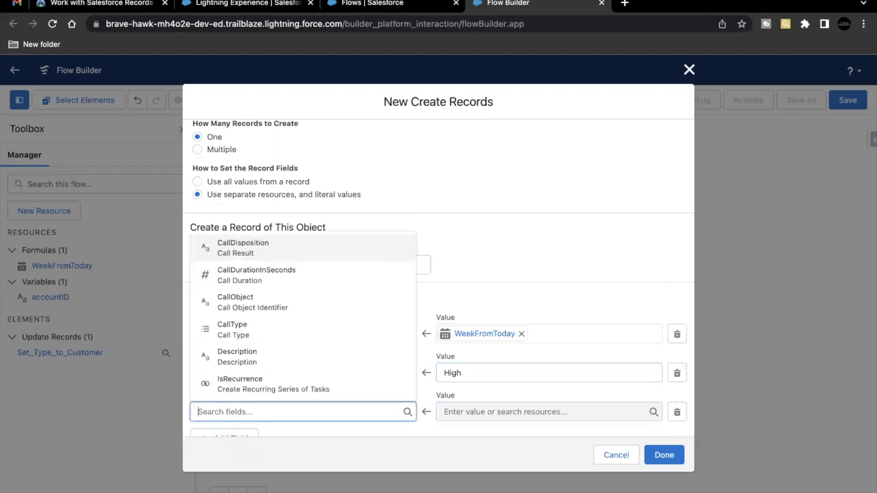
text(sta)
click(237, 395)
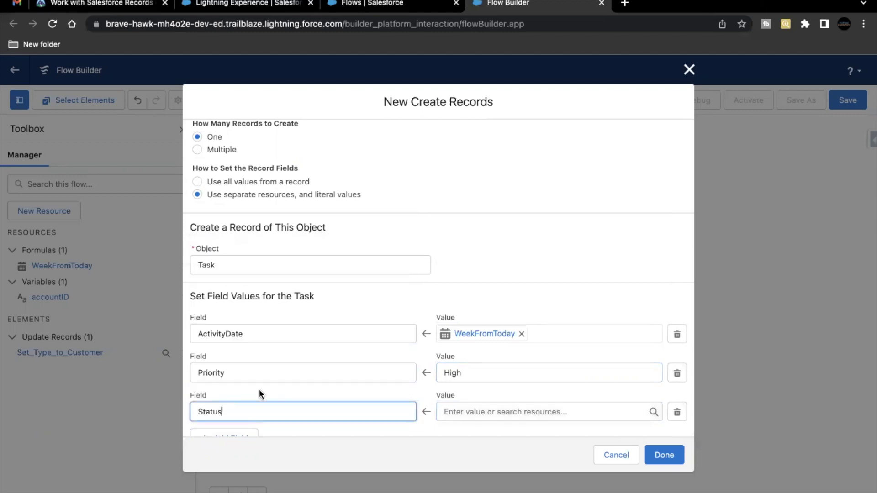
click(488, 414)
click(515, 292)
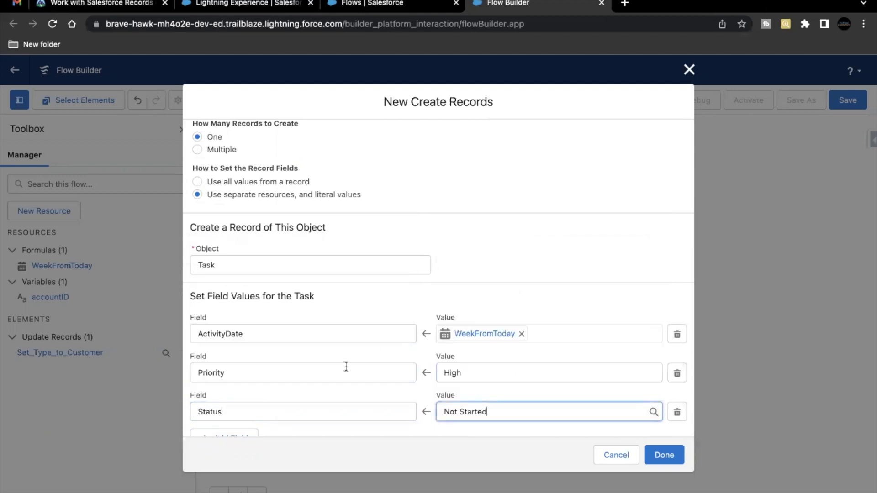
scroll(345, 367, down, 2)
Add a Subject field row with 'Reach Out for Onboarding' copied from Trailhead.
click(227, 397)
click(248, 411)
text(subj)
click(253, 382)
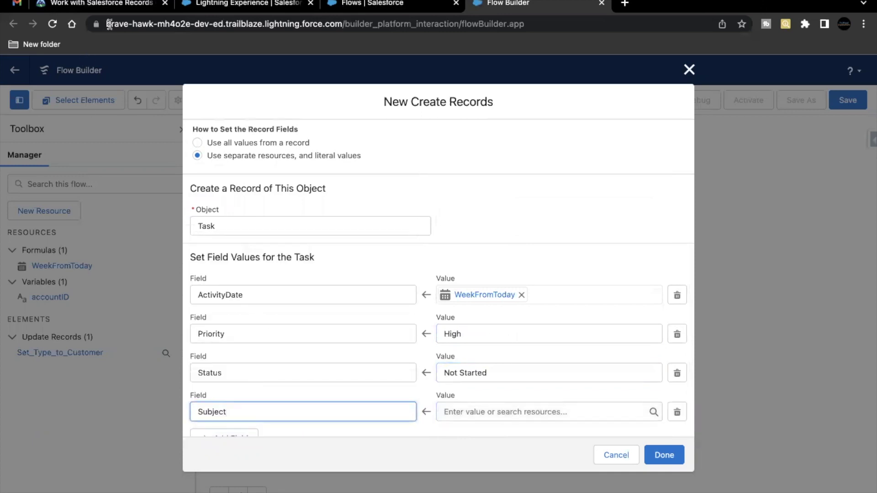
click(128, 5)
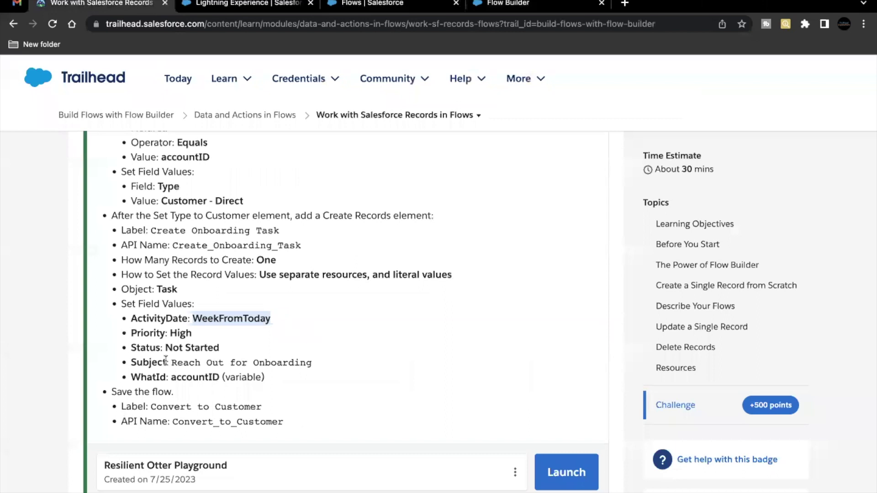
drag(171, 363, 313, 359)
key(ctrl+c)
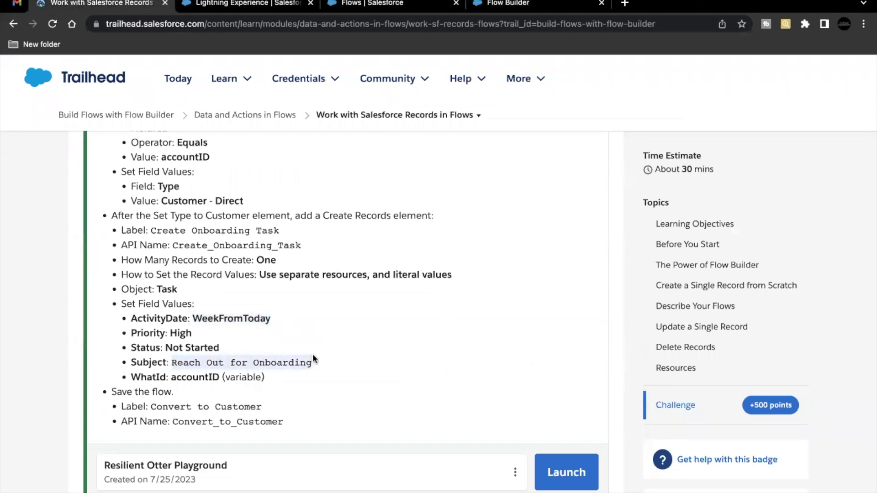
click(507, 3)
click(489, 410)
key(ctrl+v)
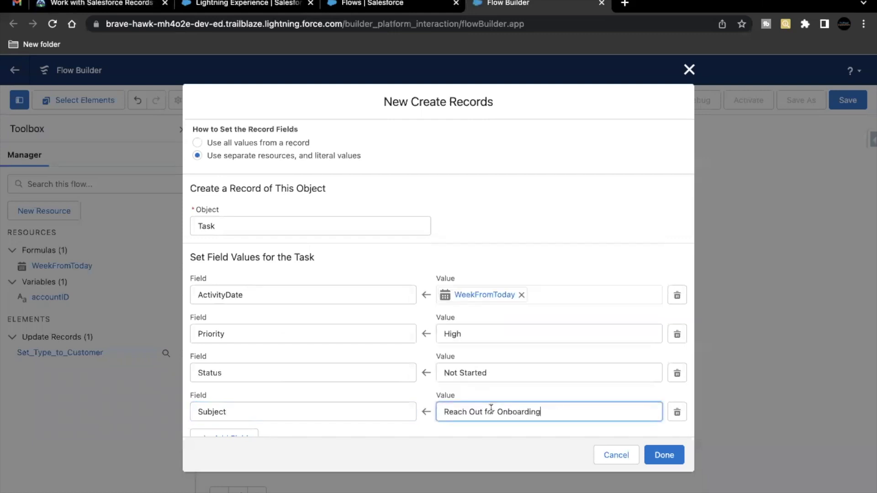
scroll(491, 409, down, 1)
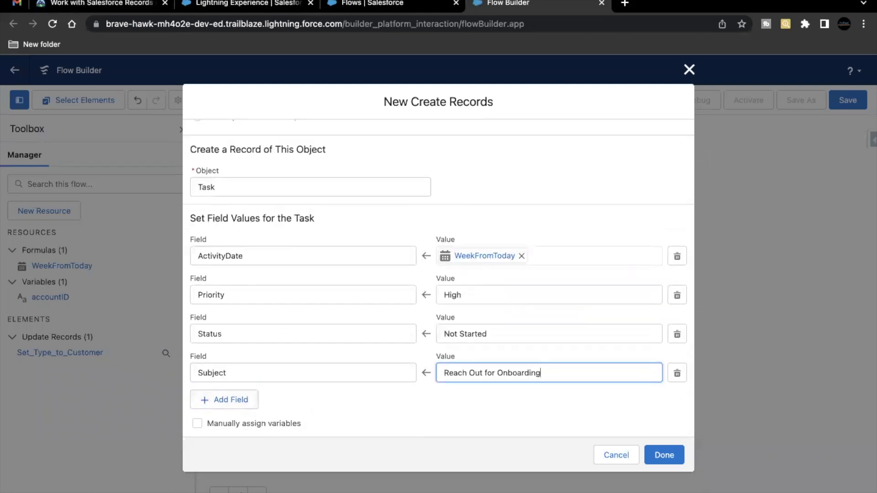
Recheck the challenge instructions and add one more empty field row.
click(101, 4)
scroll(144, 343, down, 1)
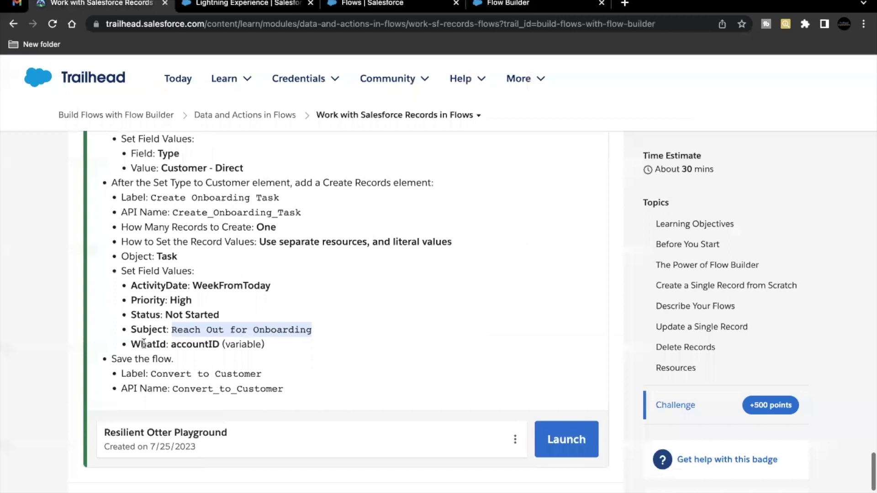
click(525, 3)
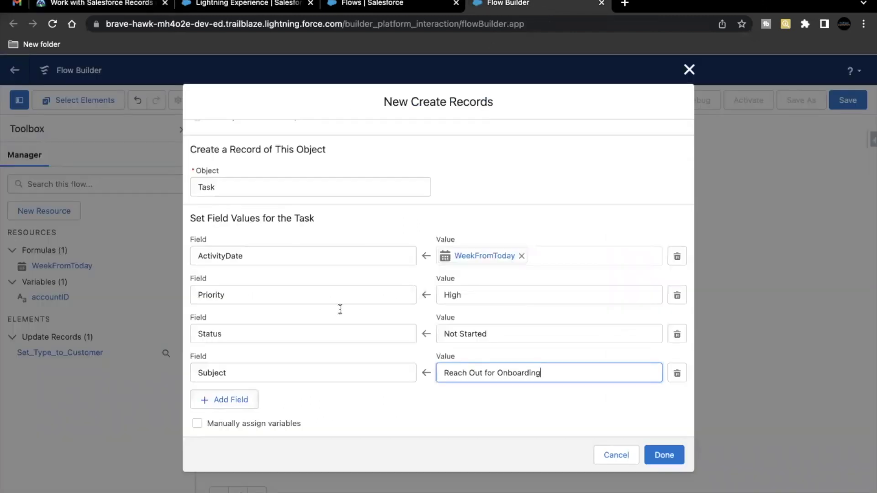
click(245, 400)
Map WhatId to the accountID variable and finish the Create Onboarding Task element.
scroll(305, 397, down, 1)
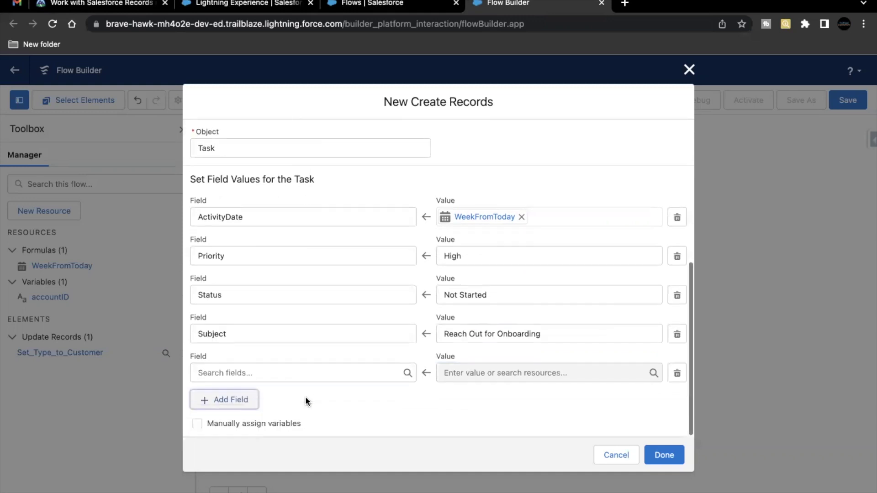
click(320, 378)
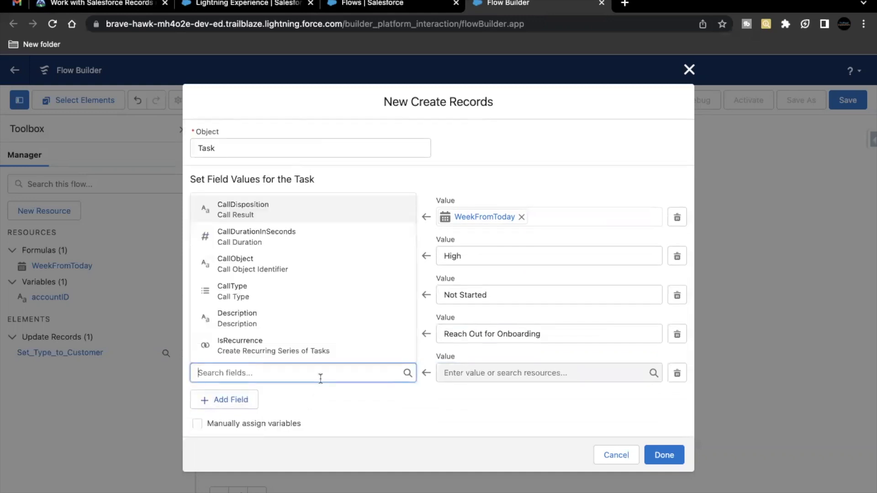
text(what)
click(363, 352)
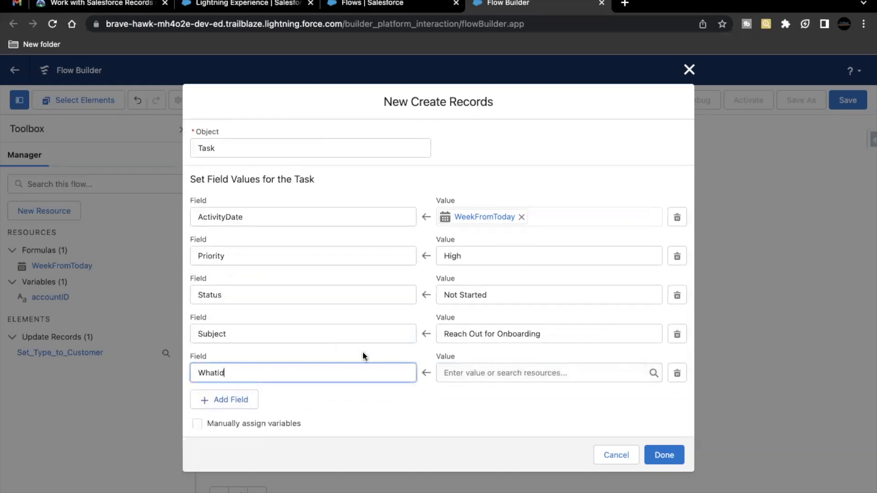
click(489, 373)
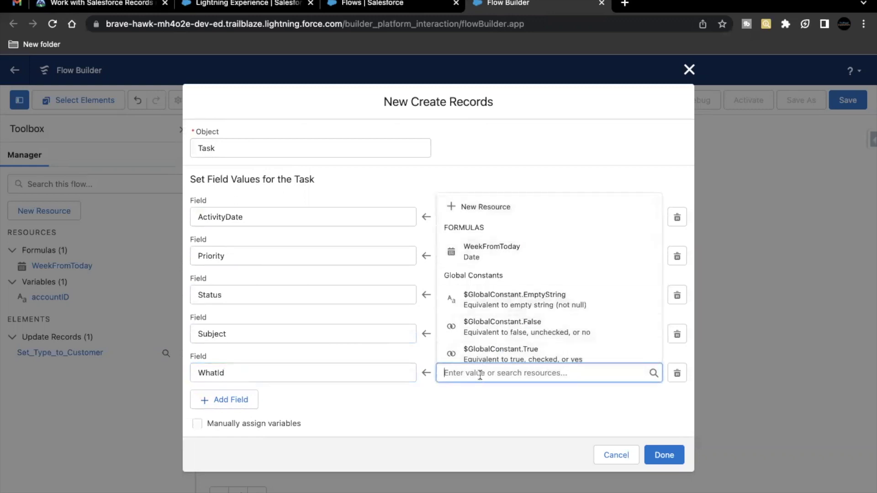
text(acc)
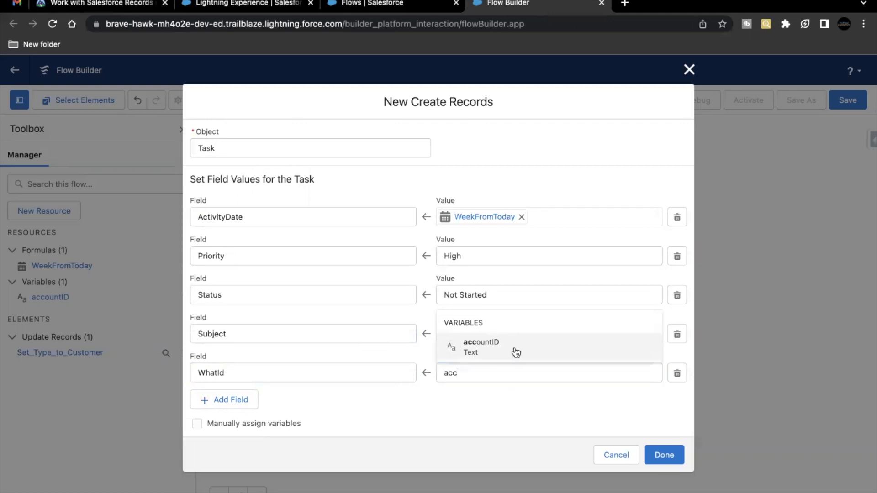
click(515, 352)
scroll(442, 376, up, 1)
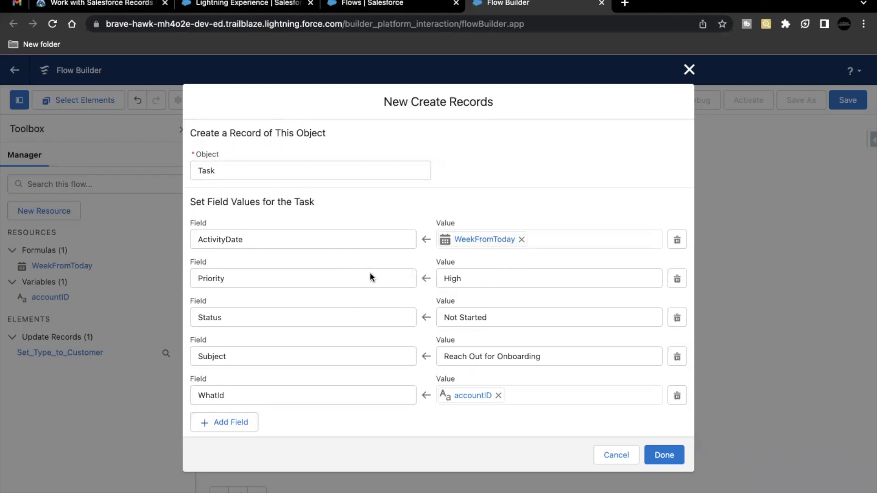
click(664, 455)
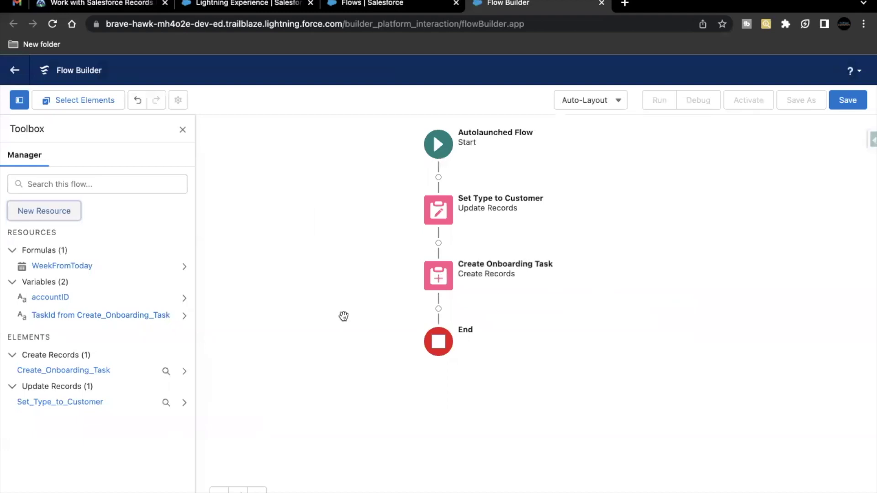
Save the flow with label 'Convert to Customer' copied from Trailhead and auto-filled API name.
click(138, 4)
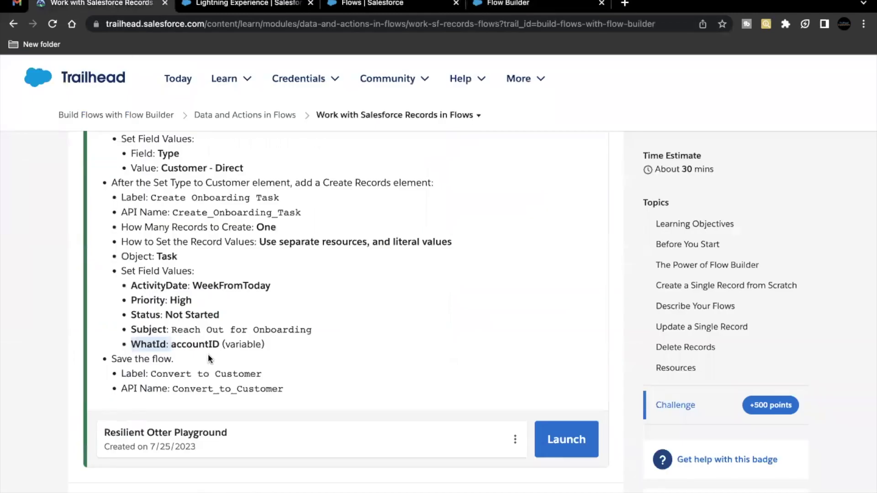
scroll(207, 355, down, 1)
drag(150, 354, 269, 352)
key(ctrl+c)
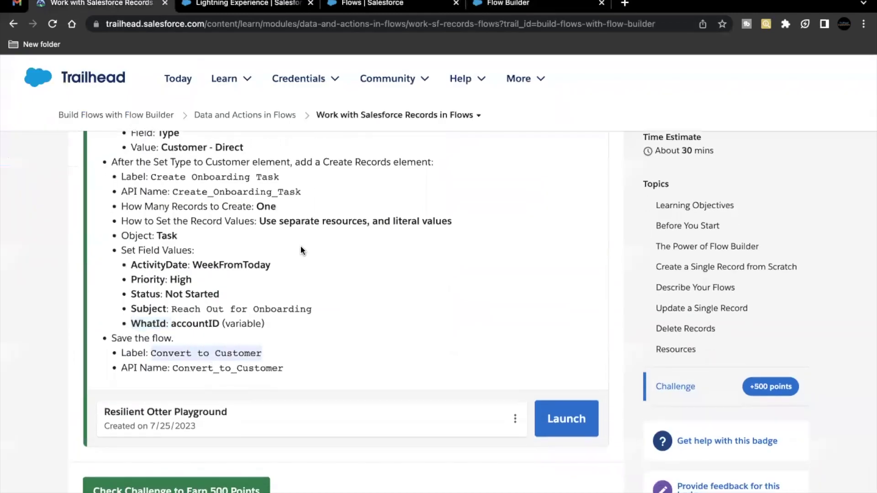
click(507, 4)
click(845, 101)
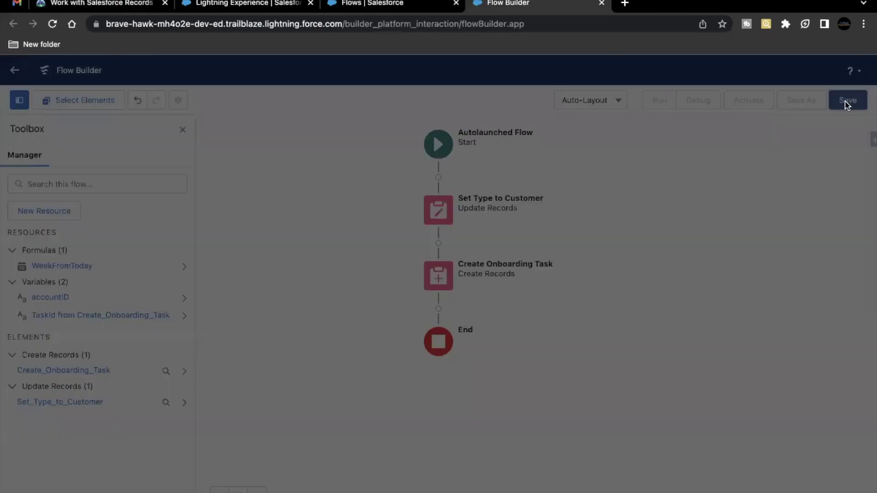
click(352, 235)
key(ctrl+v)
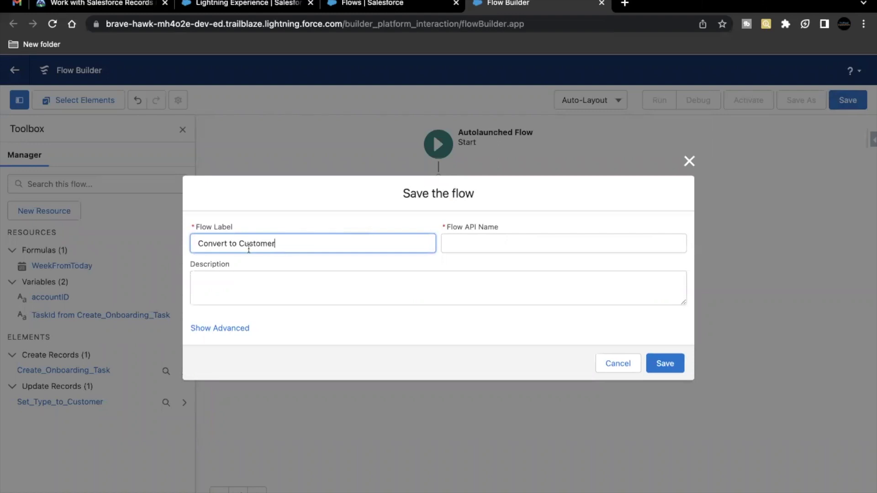
click(504, 246)
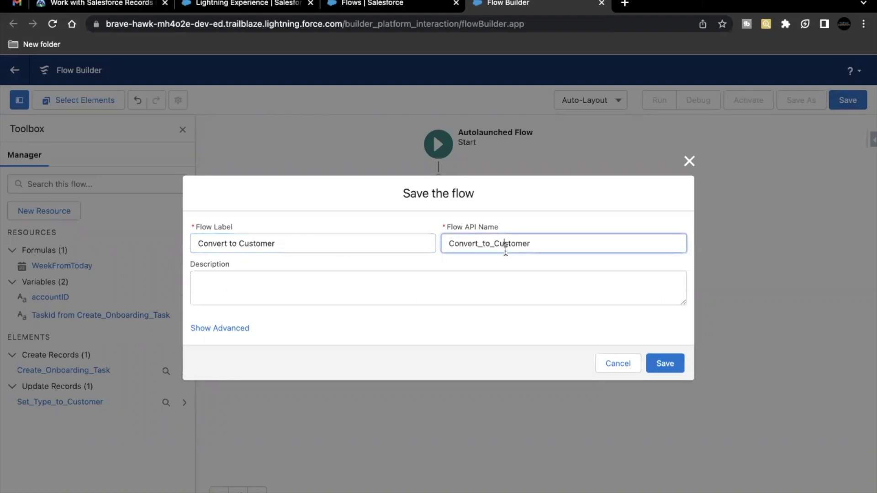
click(658, 368)
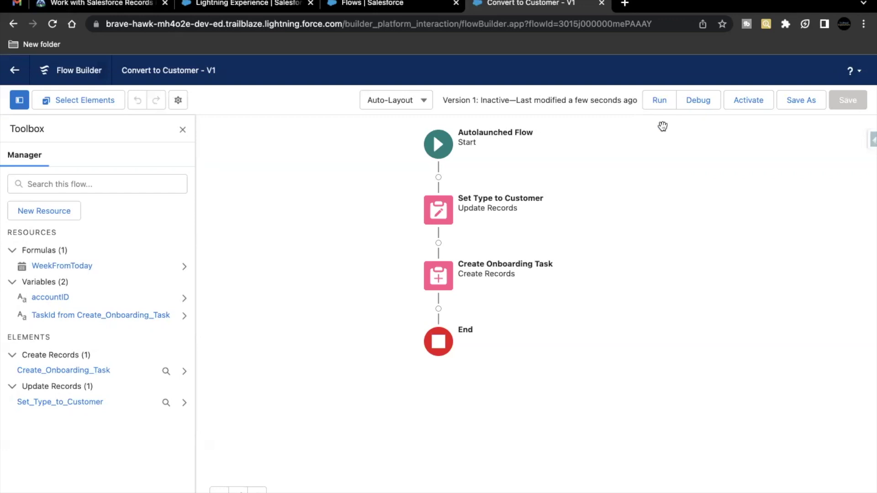
Start a debug run of the flow and focus the accountID input variable.
click(699, 103)
click(304, 351)
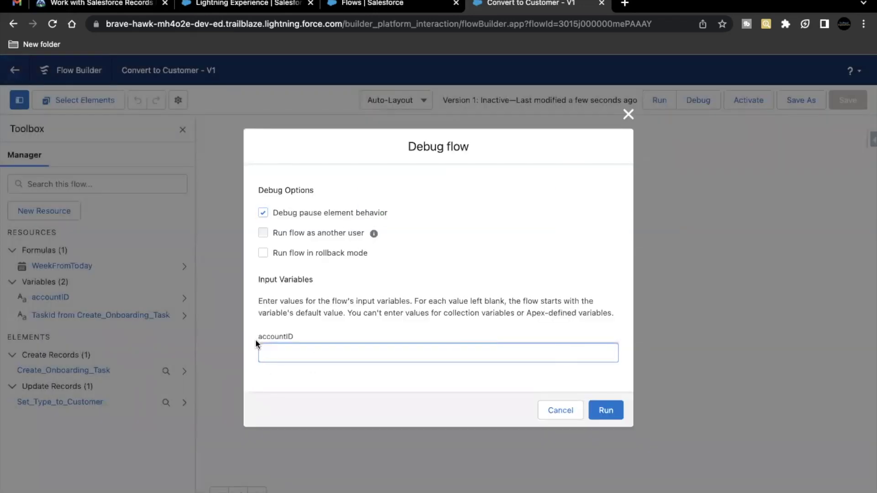
drag(259, 336, 300, 335)
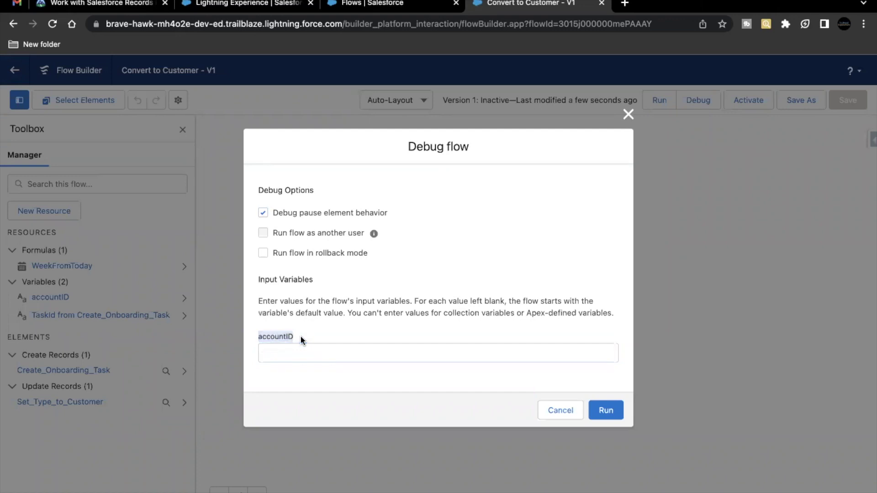
click(278, 358)
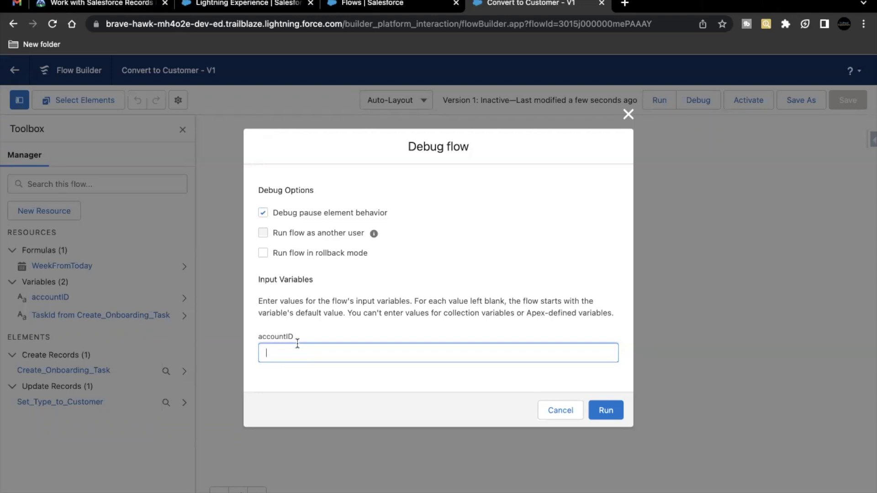
click(262, 6)
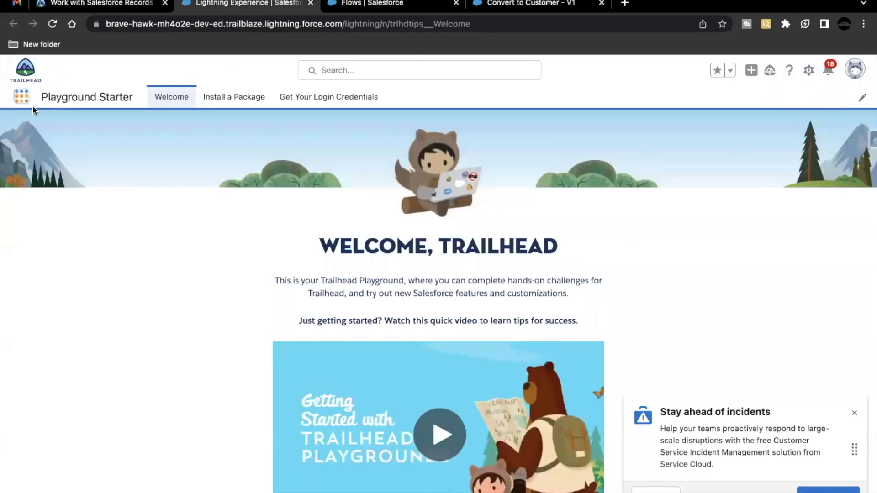
Copy the Burlington Textiles Corp of America record ID from the All Accounts list.
click(21, 97)
text(acc)
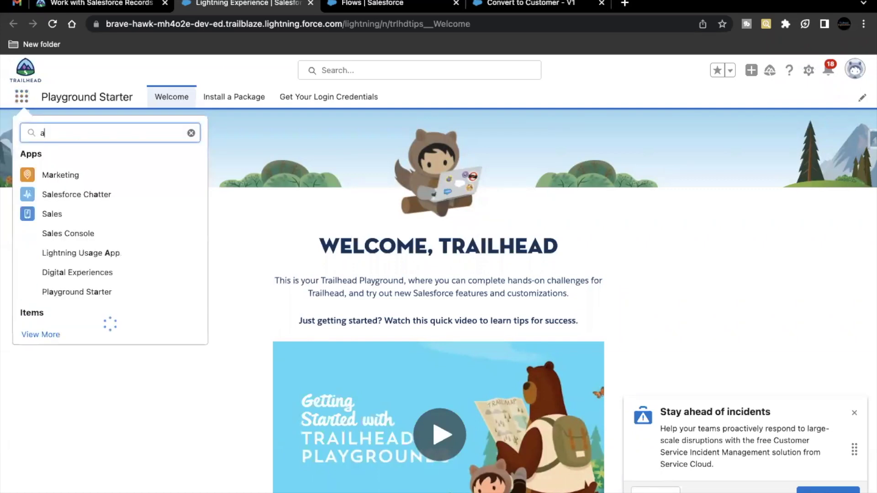
click(32, 209)
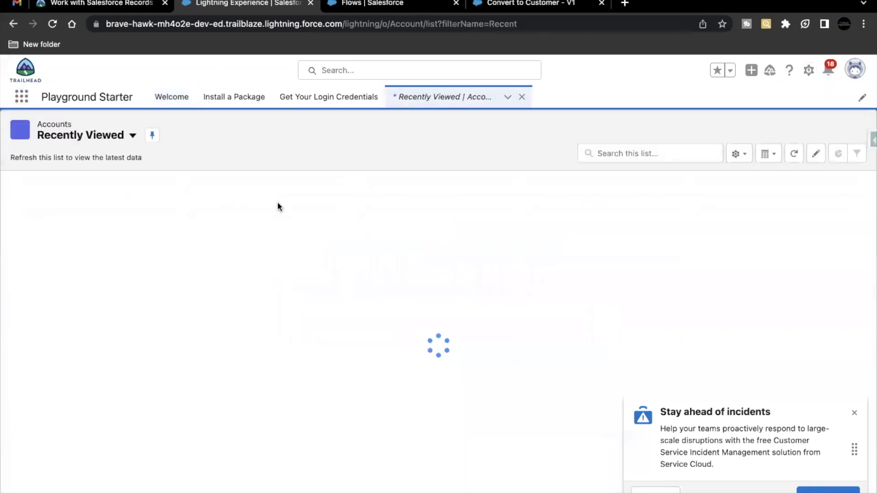
click(131, 136)
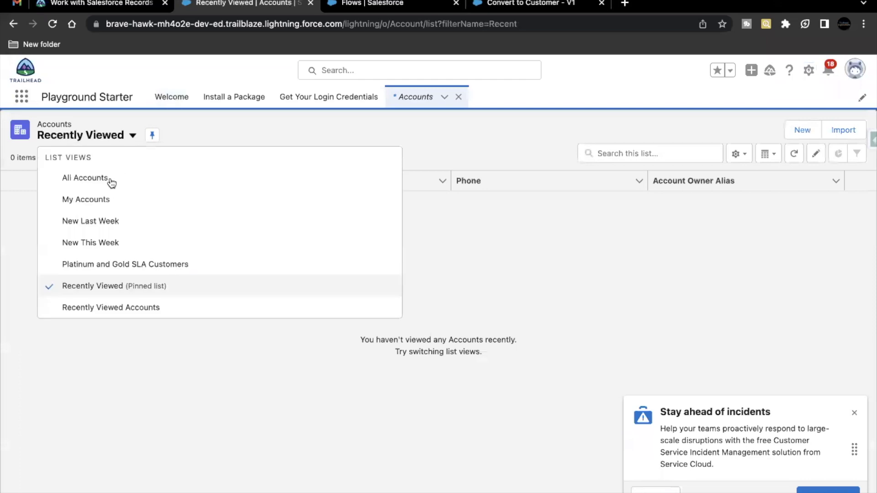
click(104, 183)
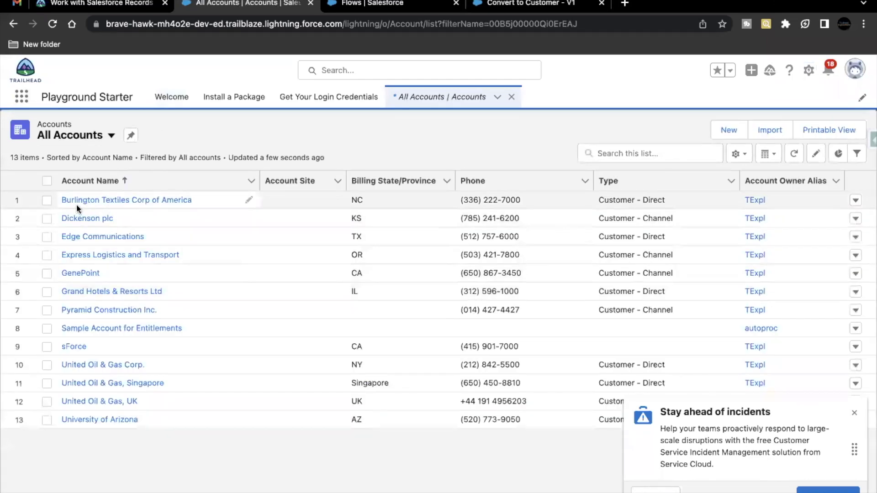
click(93, 203)
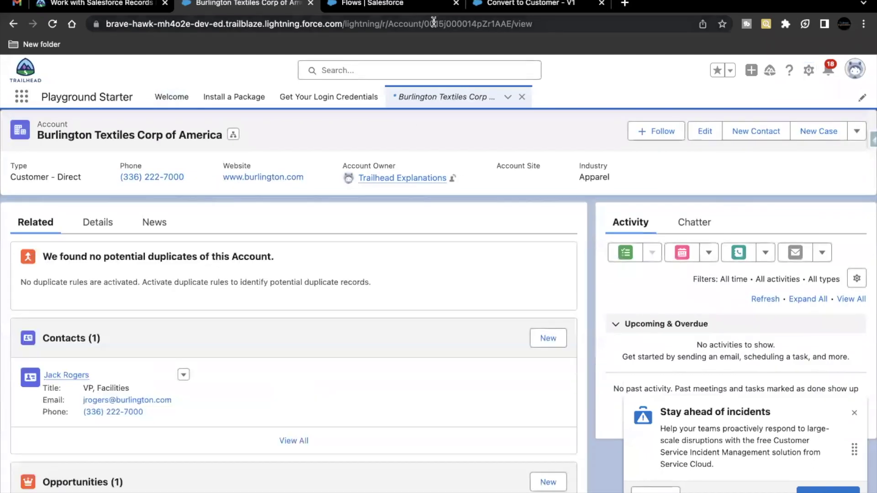
double_click(434, 22)
key(super+c)
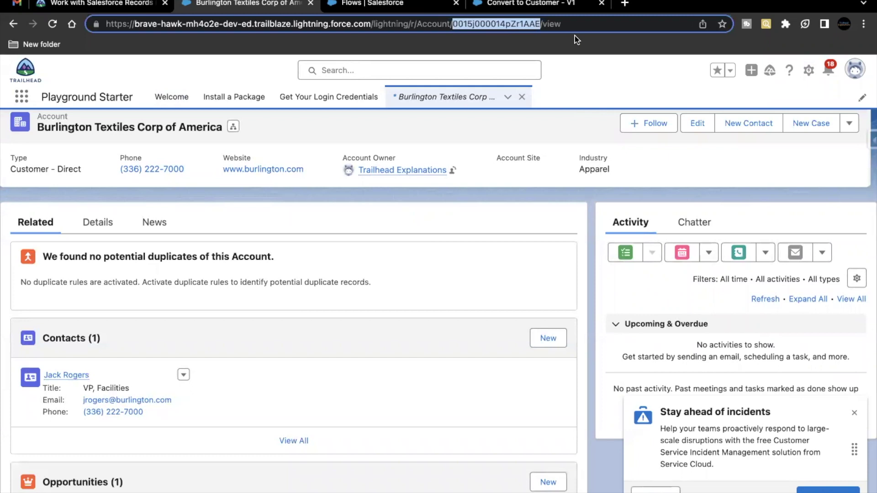
click(525, 4)
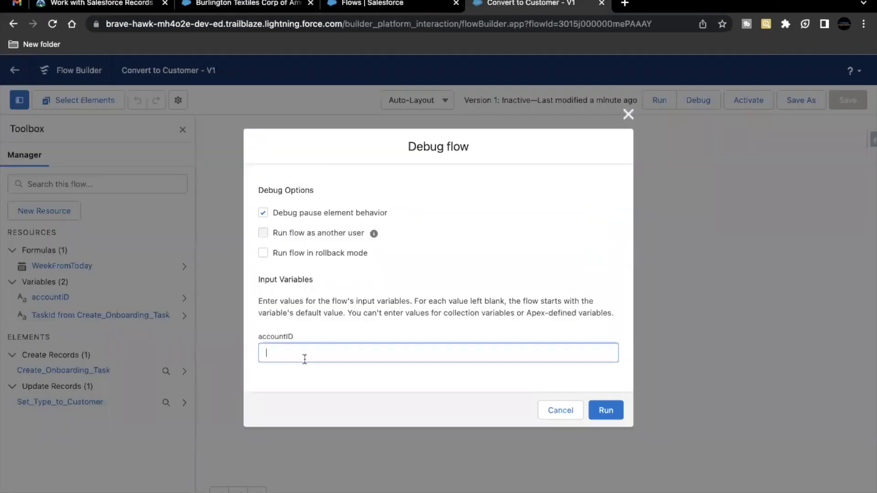
Paste the Burlington Textiles account ID as accountID and run the debug.
key(super+v)
click(387, 377)
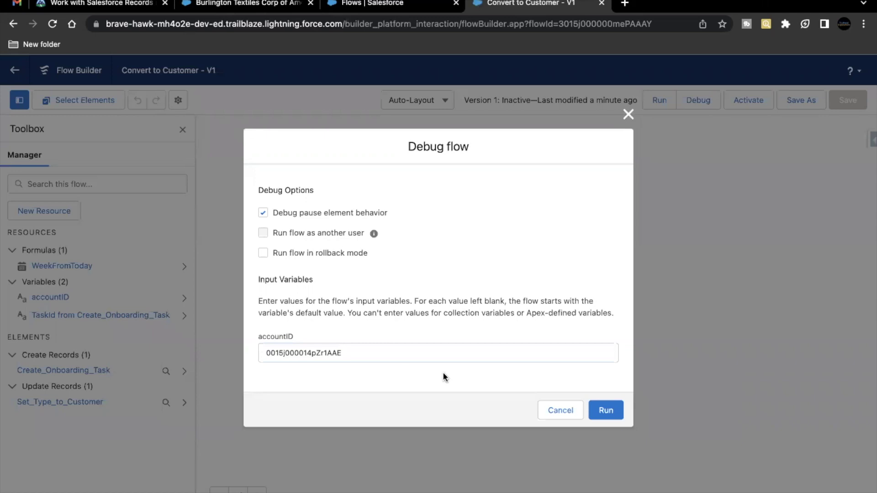
drag(270, 352, 329, 353)
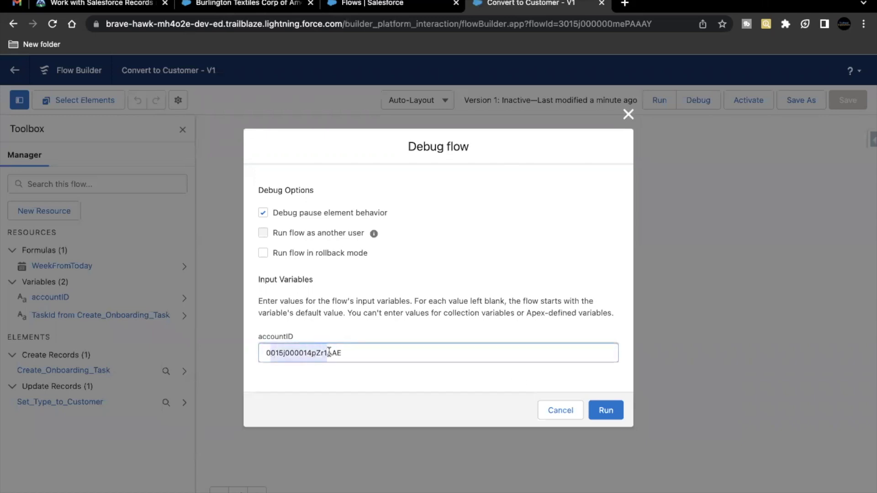
click(332, 353)
click(397, 372)
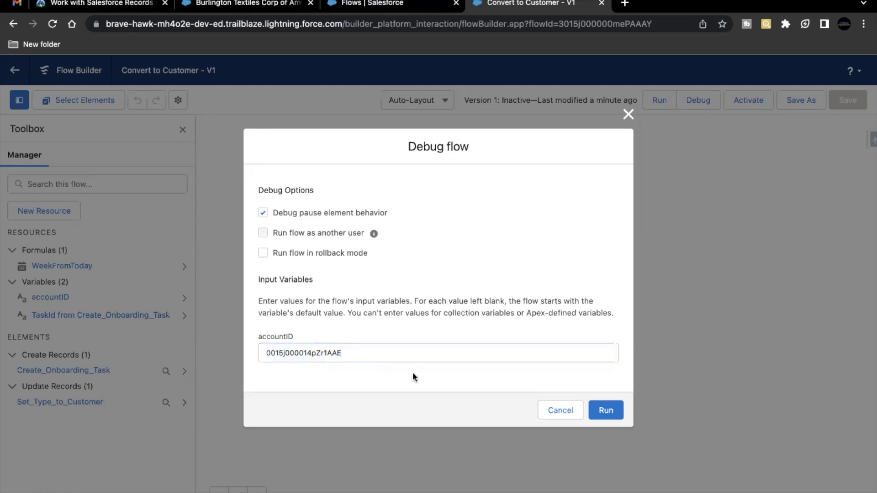
click(594, 408)
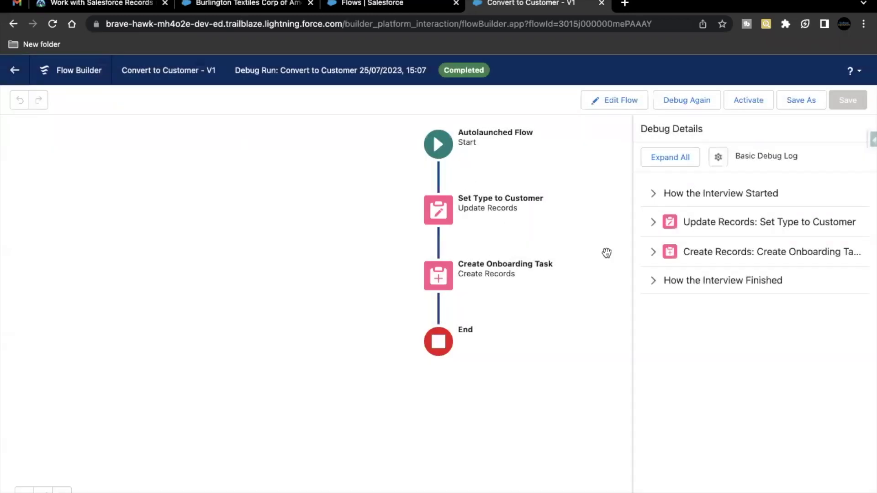
Expand the interview start and Set Type to Customer details to see the passed accountID.
click(653, 196)
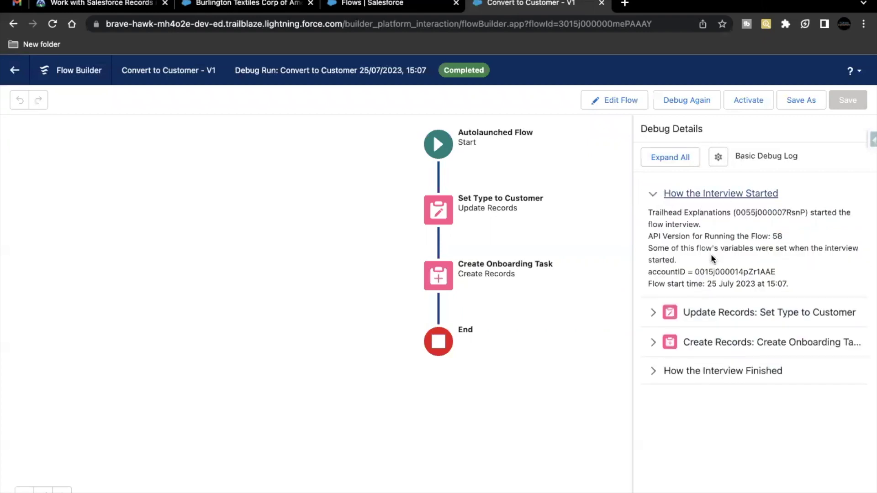
drag(694, 272, 778, 271)
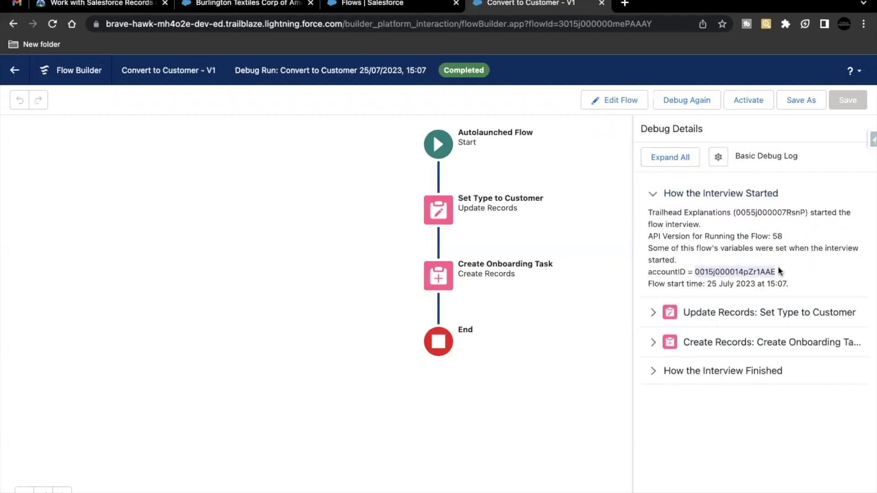
click(654, 314)
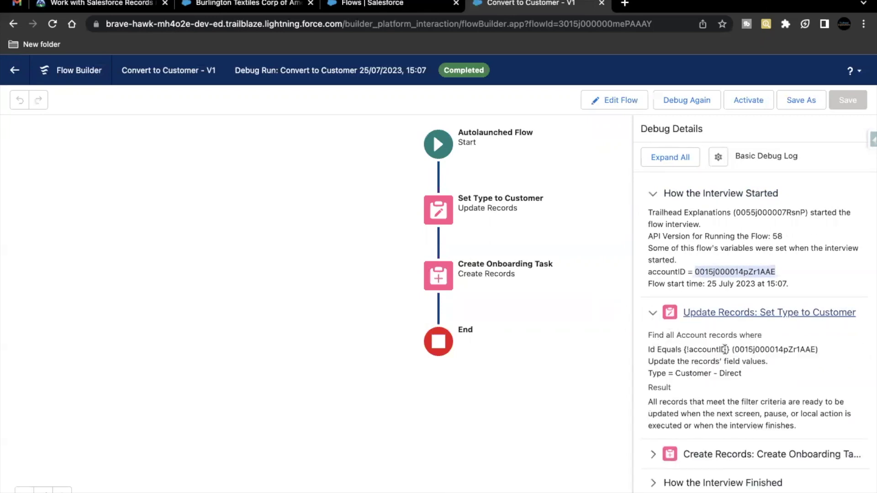
click(646, 350)
drag(656, 351, 813, 347)
double_click(792, 350)
Compare the Id Equals filter with the passed accountID and check Type = Customer - Direct.
drag(692, 271, 777, 271)
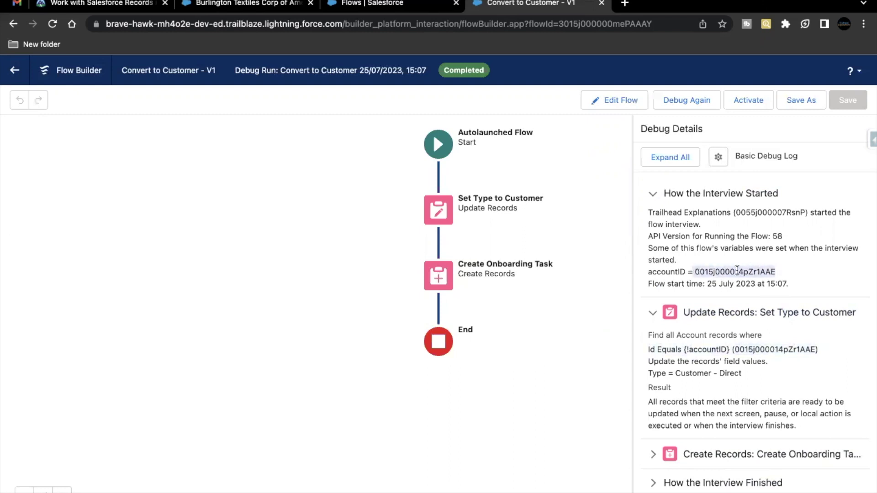
double_click(772, 349)
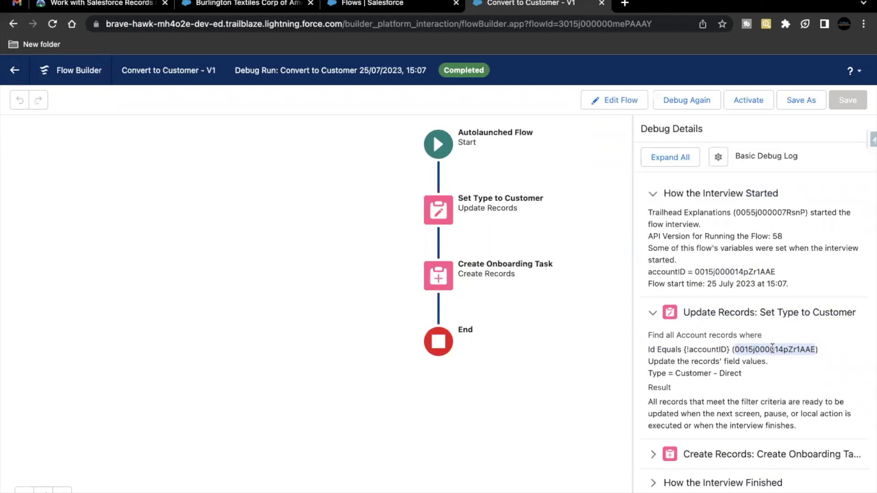
double_click(741, 349)
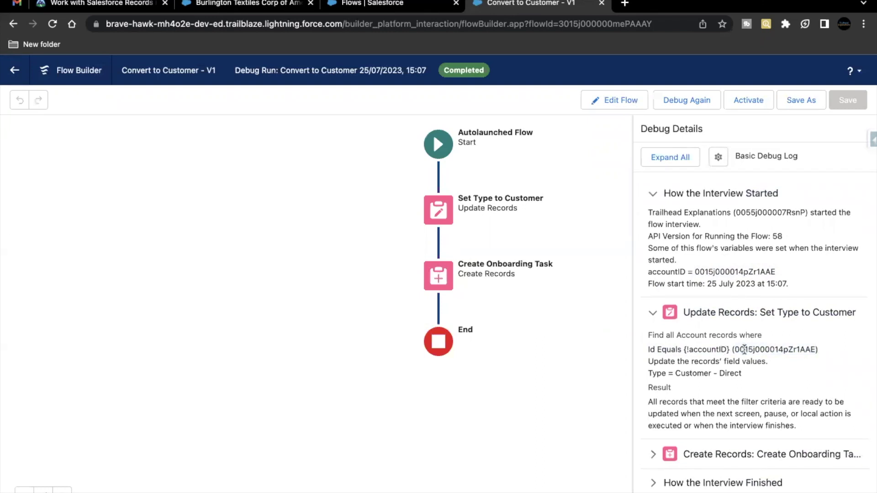
double_click(709, 271)
double_click(646, 350)
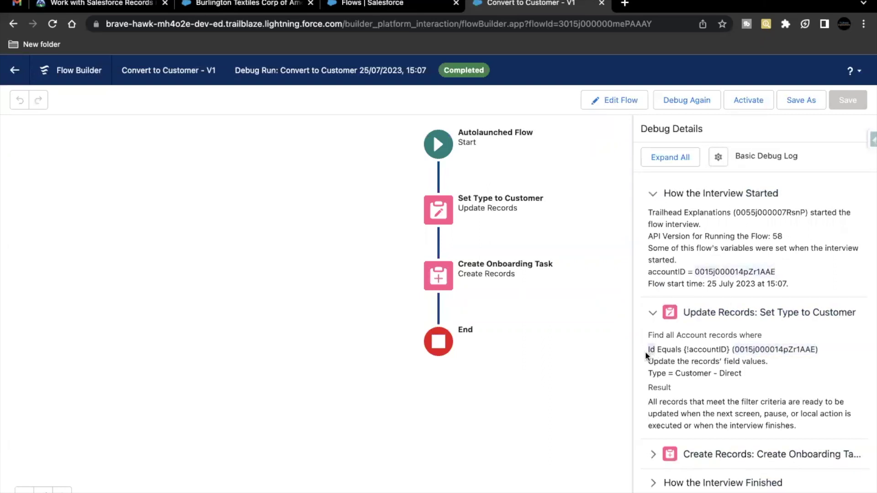
double_click(741, 349)
drag(646, 351, 813, 346)
drag(648, 373, 743, 374)
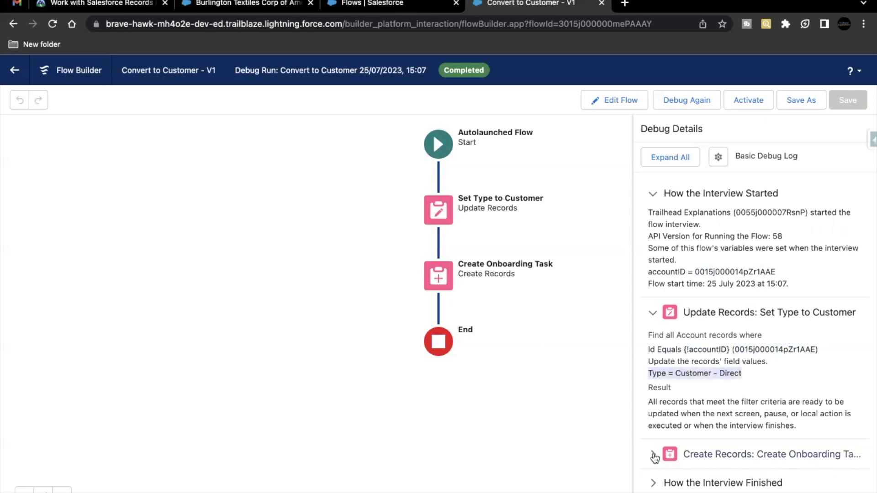
Review the onboarding Task's debug values (due 1 August 2023, Not Started, WhatId), then view the account.
click(653, 454)
scroll(653, 452, down, 3)
scroll(653, 452, down, 2)
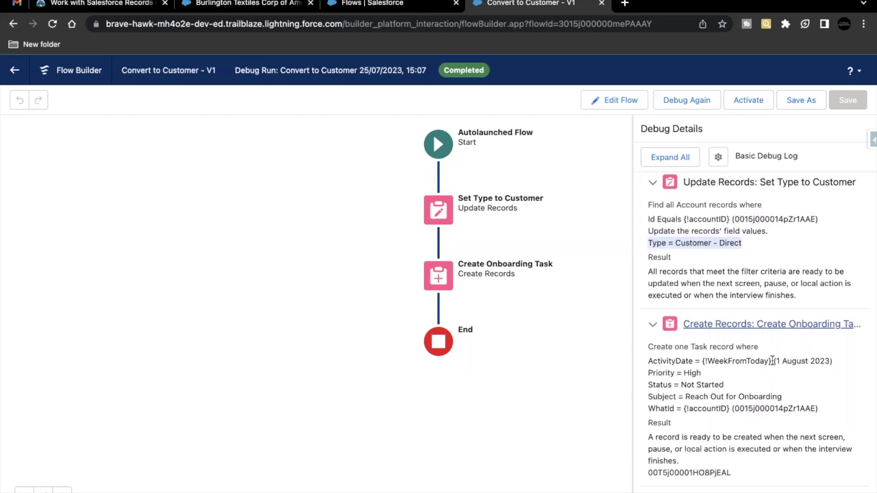
drag(773, 361, 832, 361)
drag(681, 385, 777, 393)
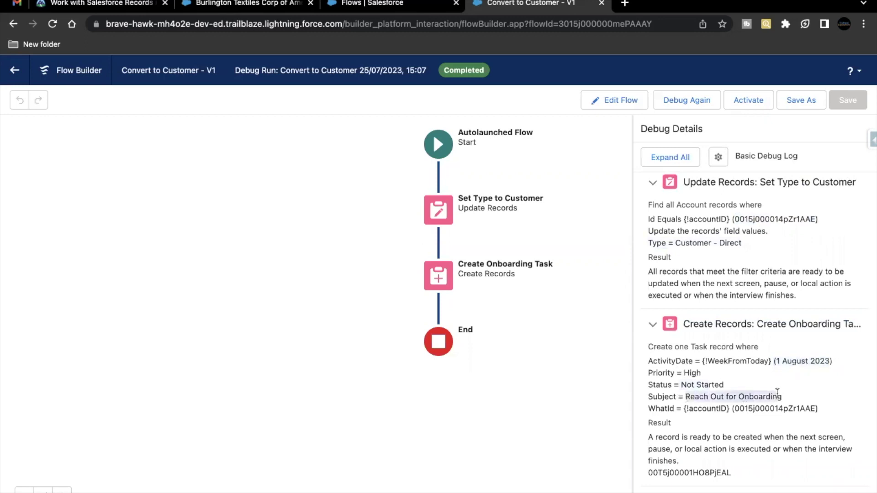
click(703, 409)
double_click(707, 409)
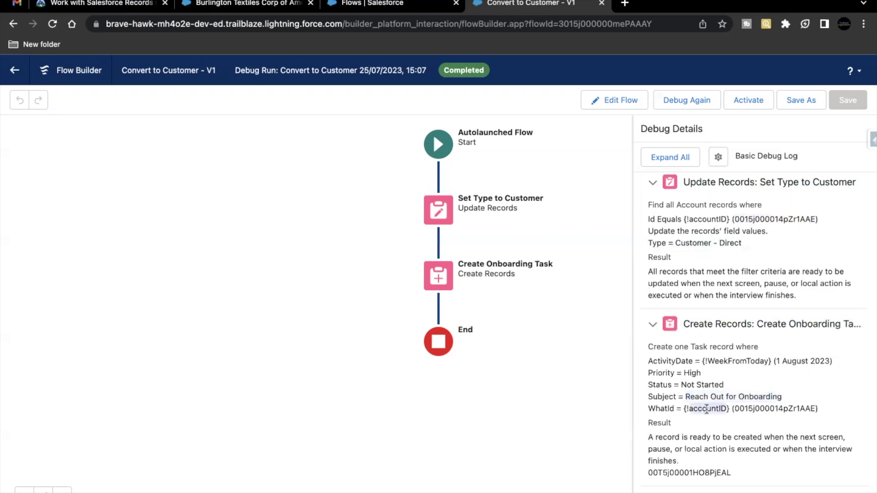
double_click(746, 410)
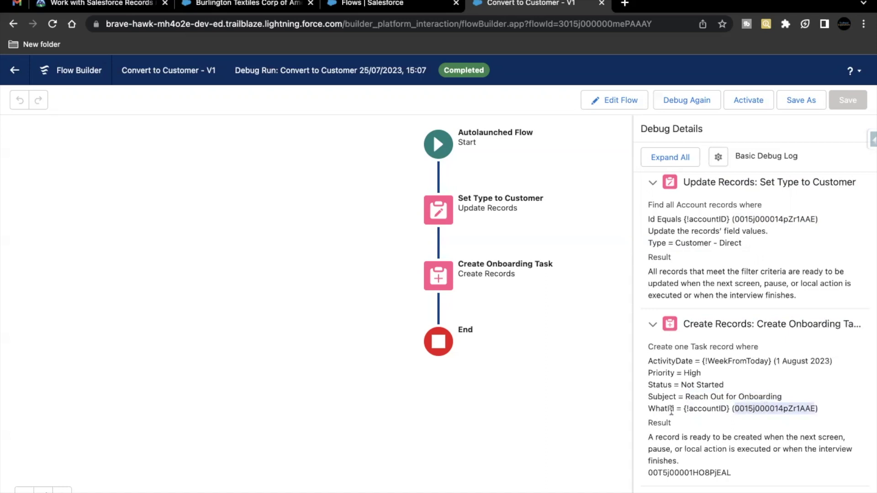
scroll(665, 435, down, 1)
click(675, 445)
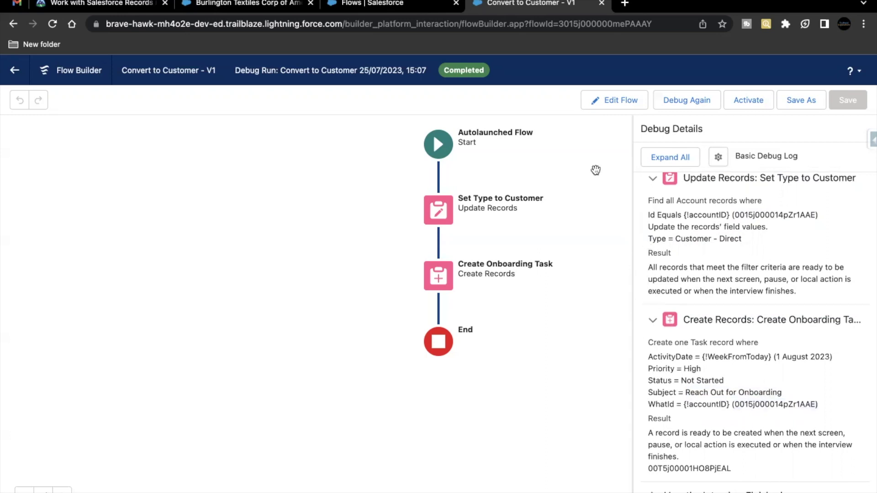
click(233, 11)
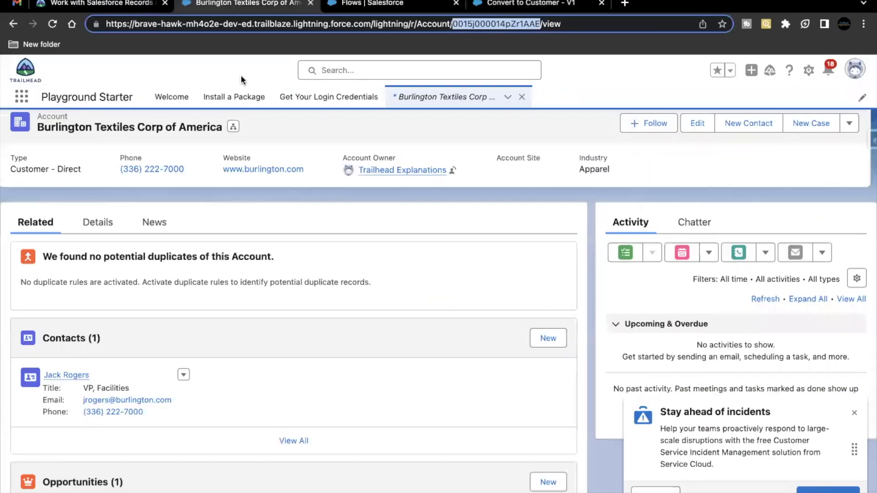
Review the Burlington Textiles account details showing Customer - Direct type, dismissing the incidents popup.
click(101, 221)
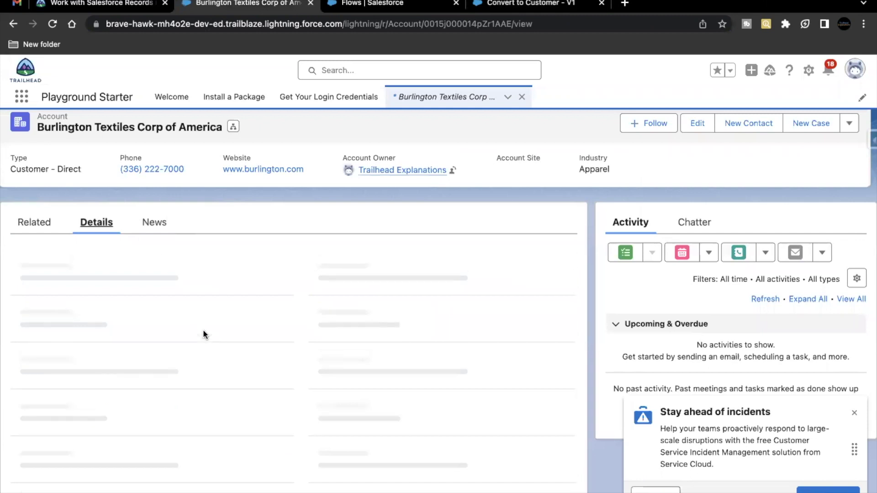
drag(84, 172, 298, 283)
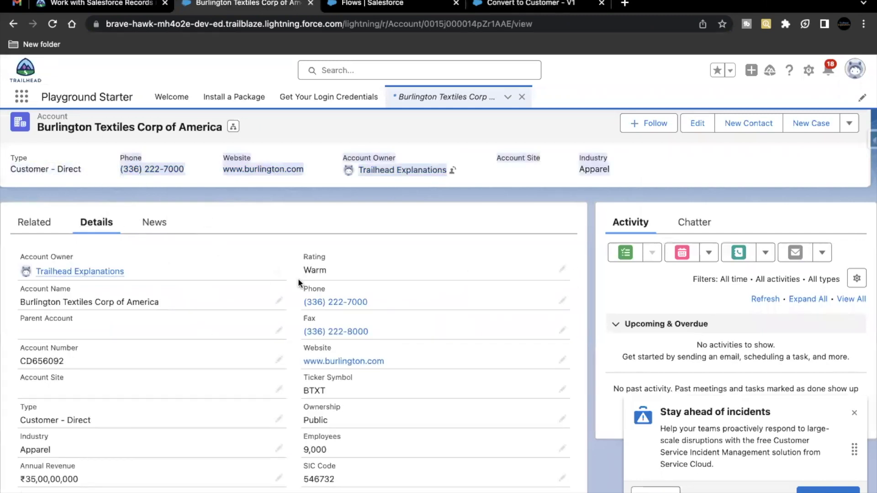
click(853, 413)
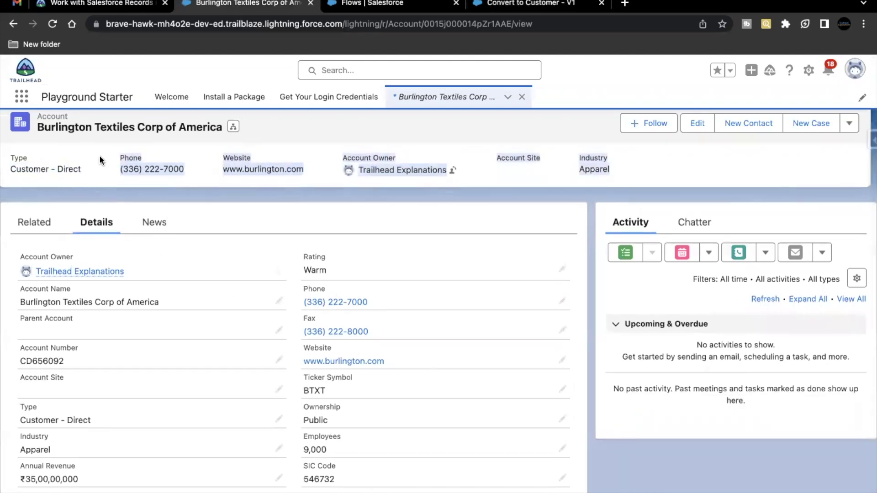
Reload the account and open its new Reach Out for Onboarding task in a new tab.
click(51, 28)
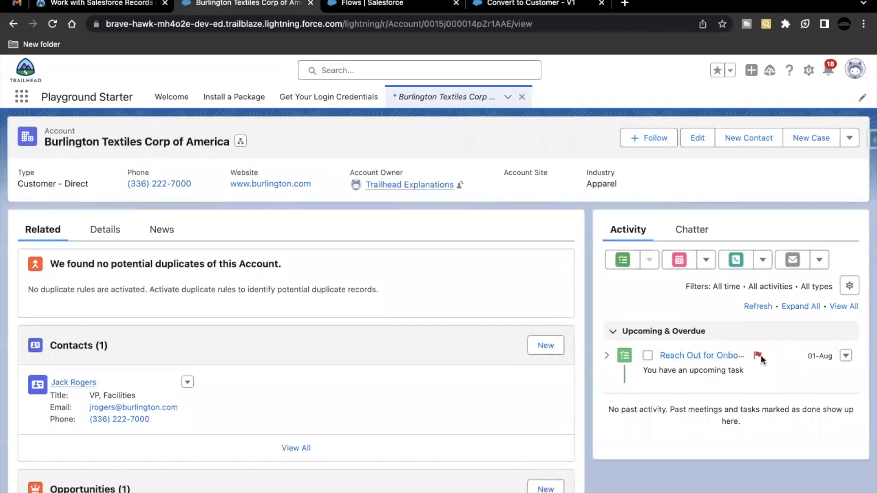
right_click(700, 355)
click(633, 307)
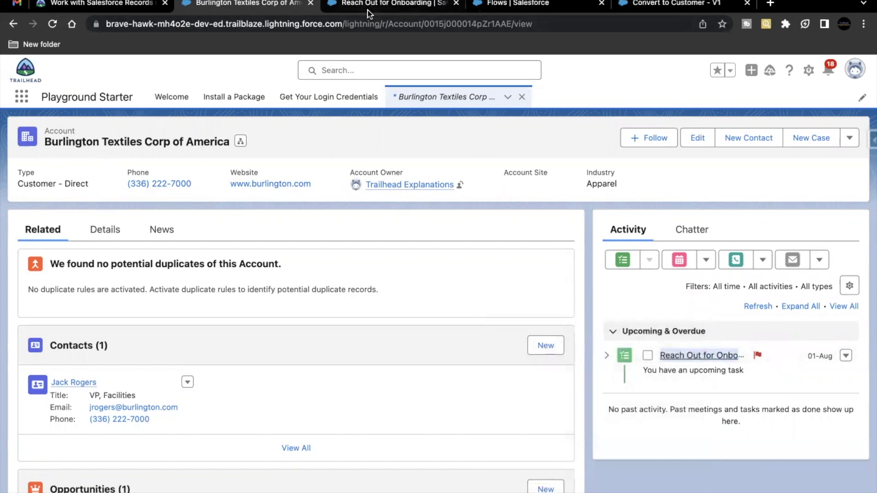
Verify the Reach Out for Onboarding task is High priority, Not Started, related to the account.
key(ctrl+Tab)
drag(32, 306, 148, 308)
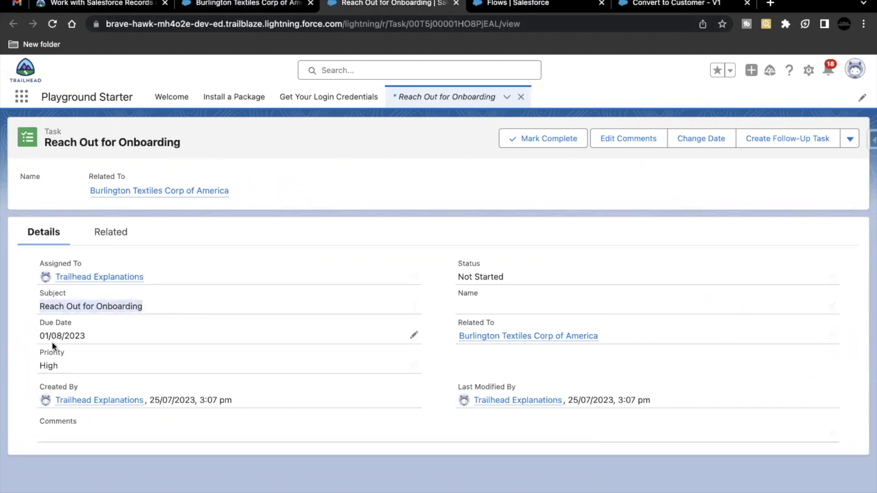
drag(38, 365, 59, 365)
drag(456, 277, 510, 277)
drag(453, 322, 490, 322)
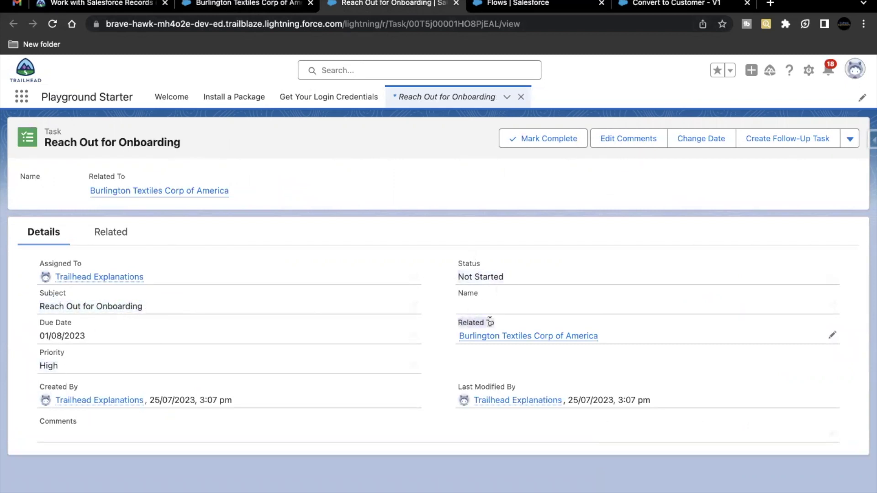
click(499, 322)
drag(451, 335, 569, 358)
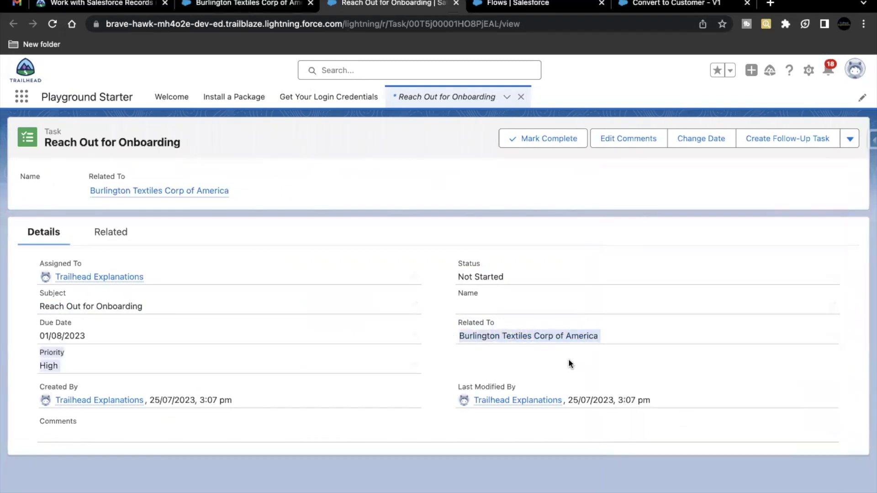
click(569, 360)
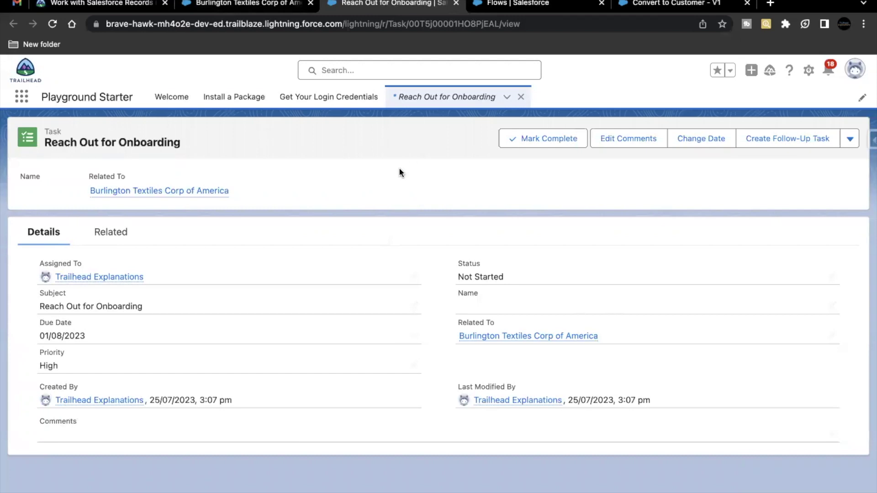
Confirm the account's Type is Customer - Direct, then return to the Trailhead module.
click(249, 5)
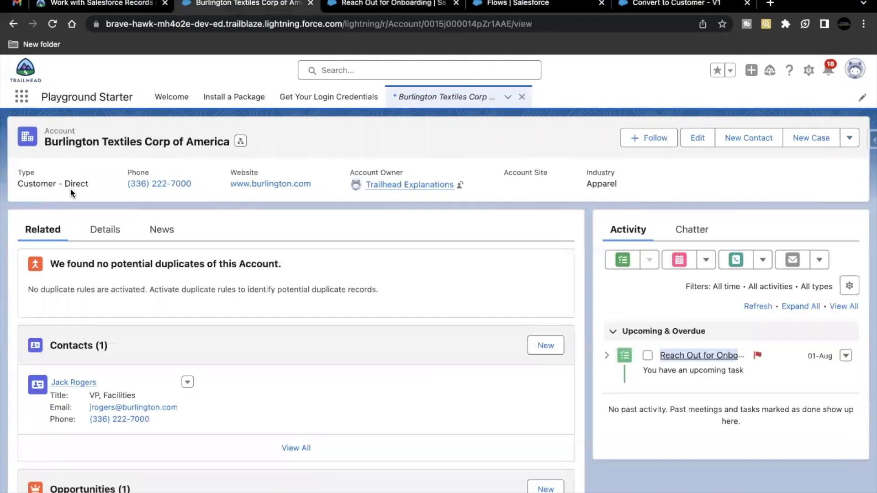
drag(90, 185, 3, 186)
click(18, 182)
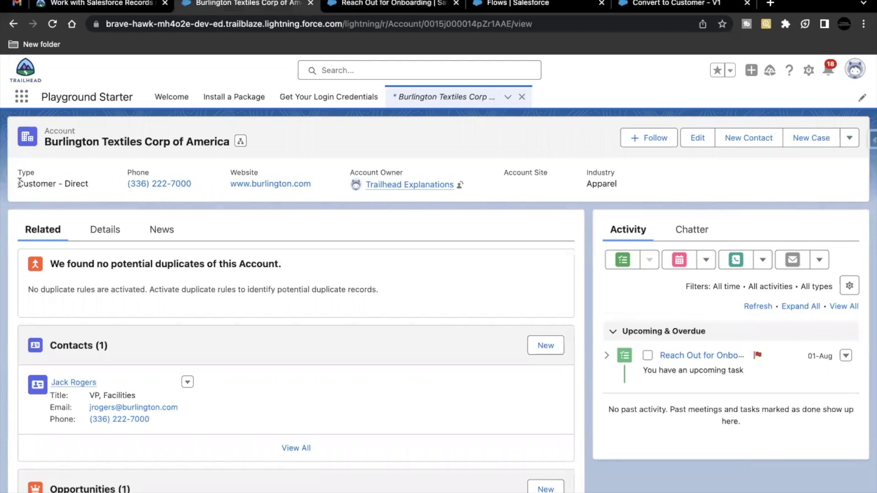
click(82, 3)
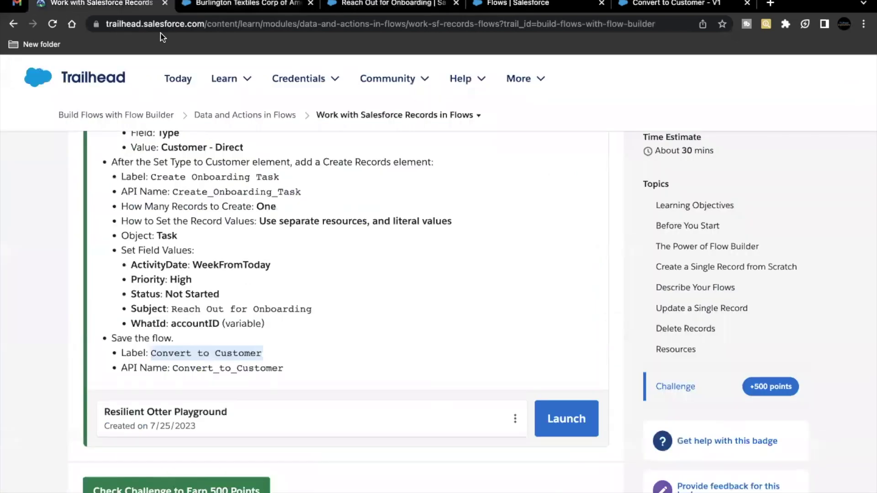
Run the challenge check to earn 500 points, then go to the next unit.
scroll(201, 211, down, 1)
click(183, 459)
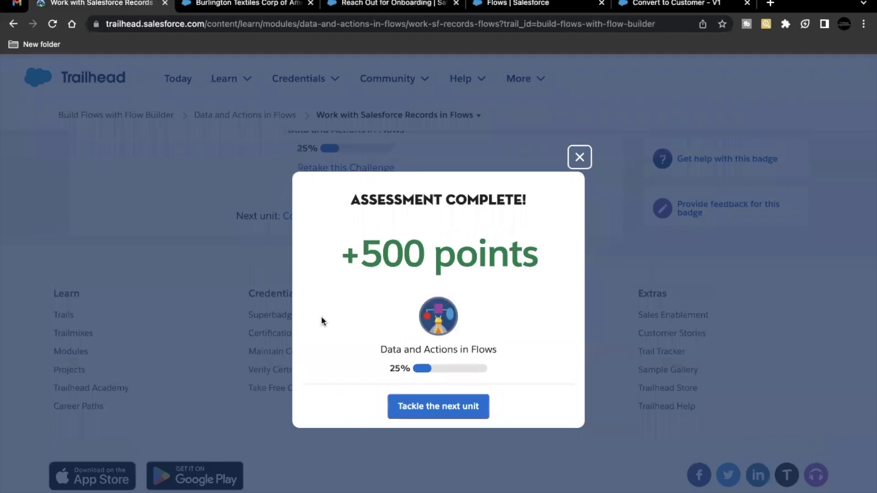
click(436, 407)
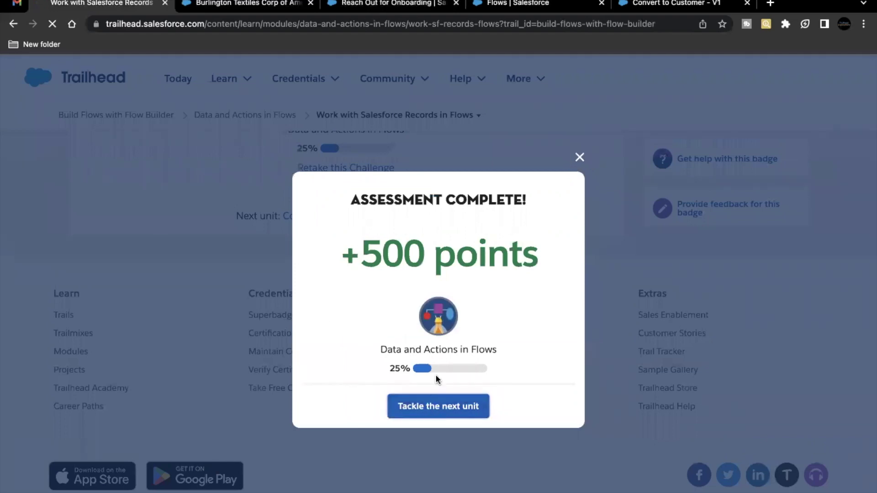